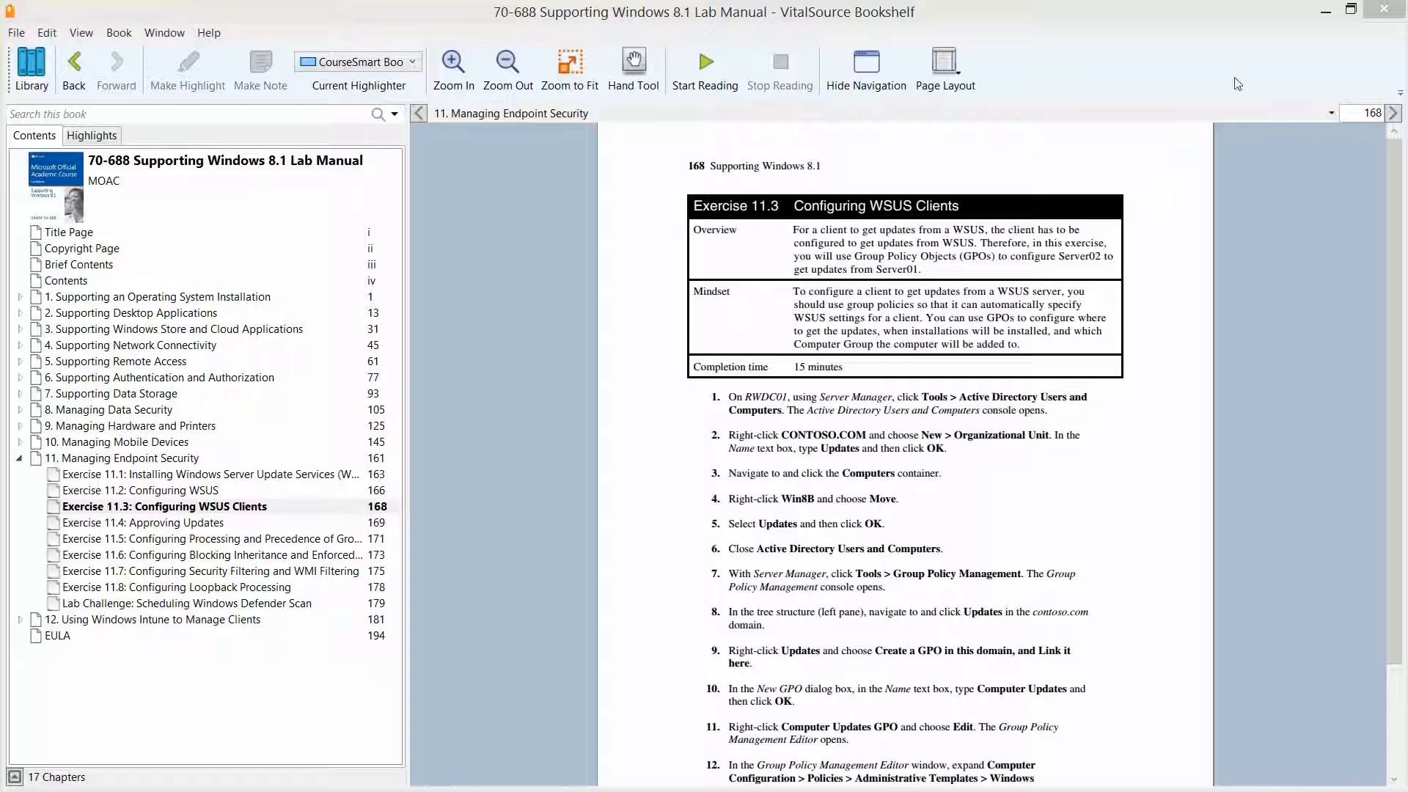
Step: Switch to the RWDC01 virtual machine and open Active Directory Users and Computers from Server Manager
click(1324, 12)
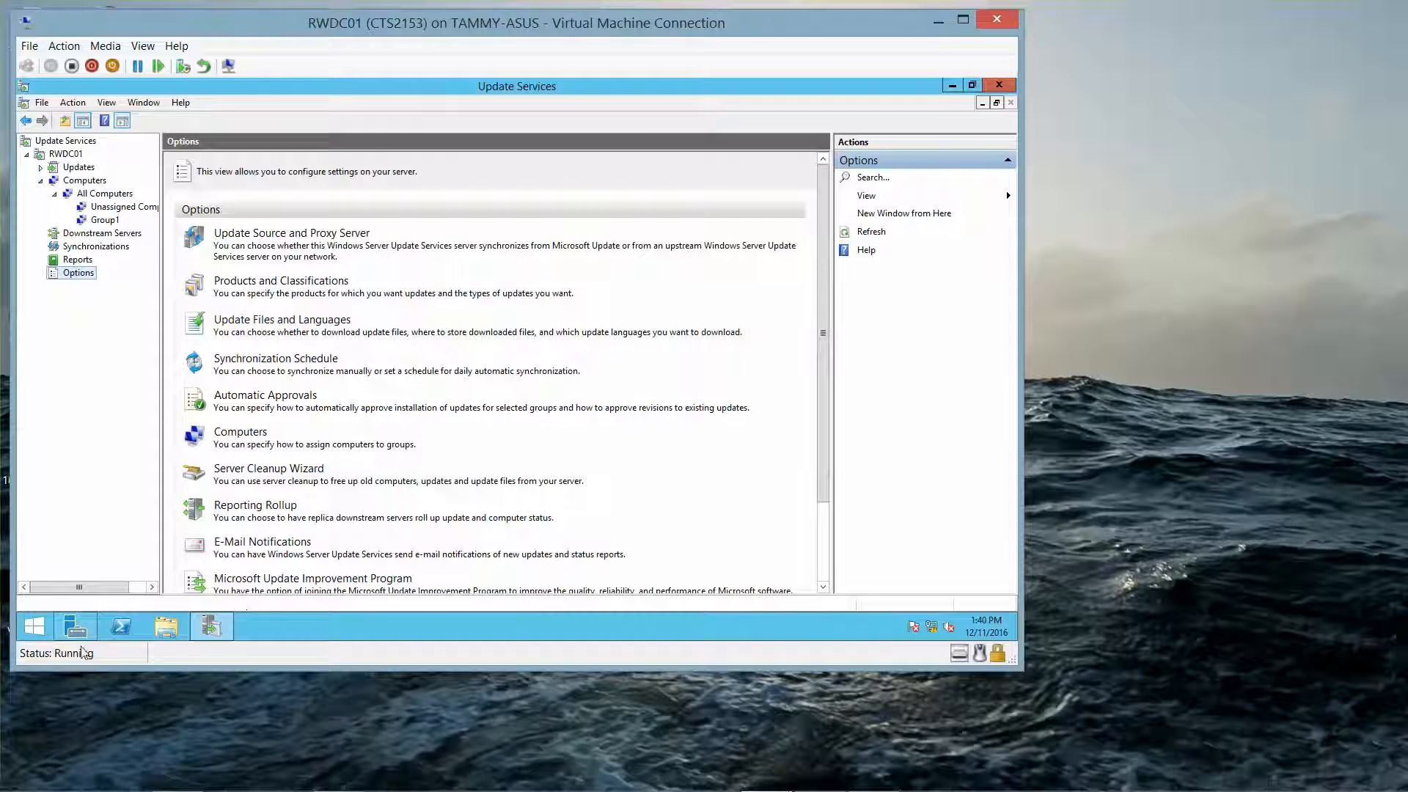
click(75, 627)
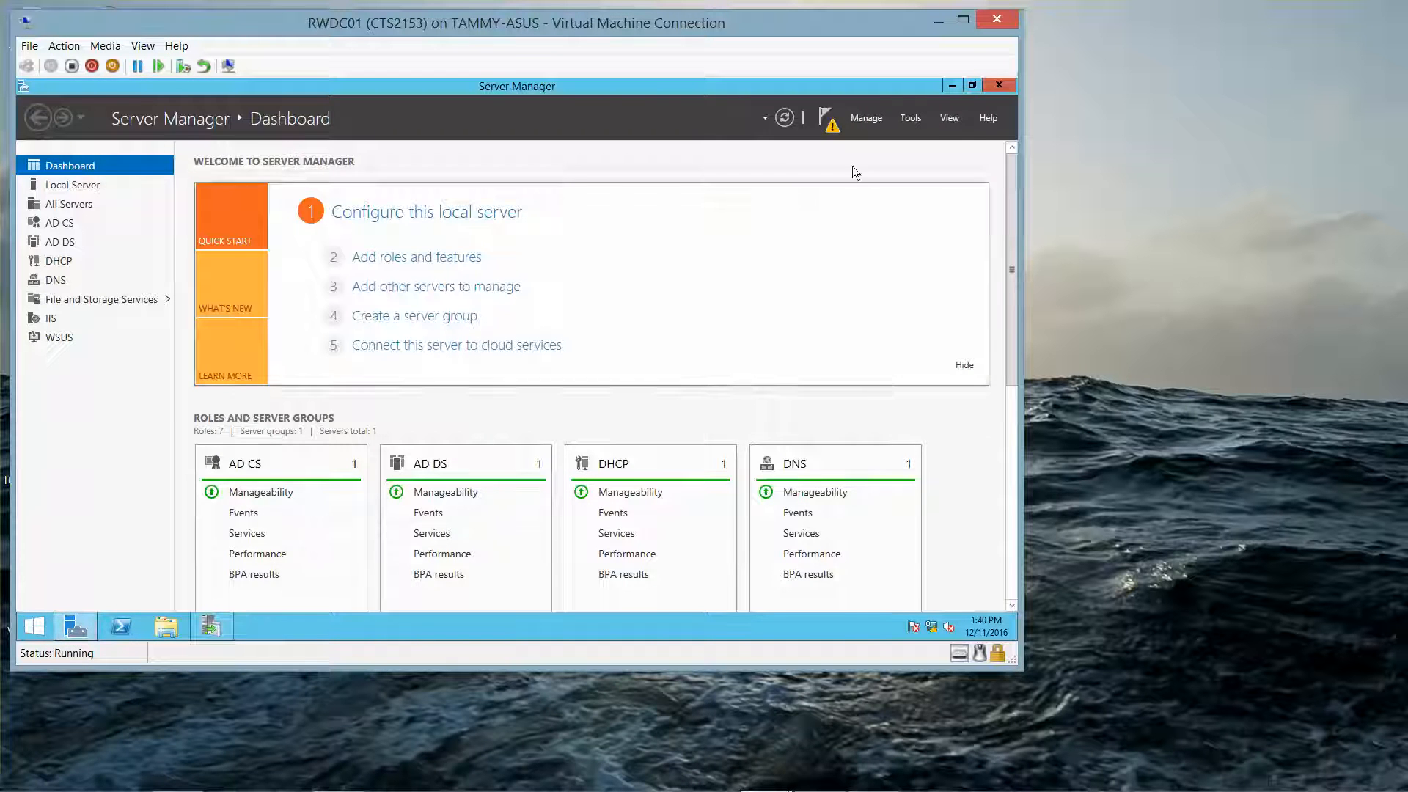
click(911, 119)
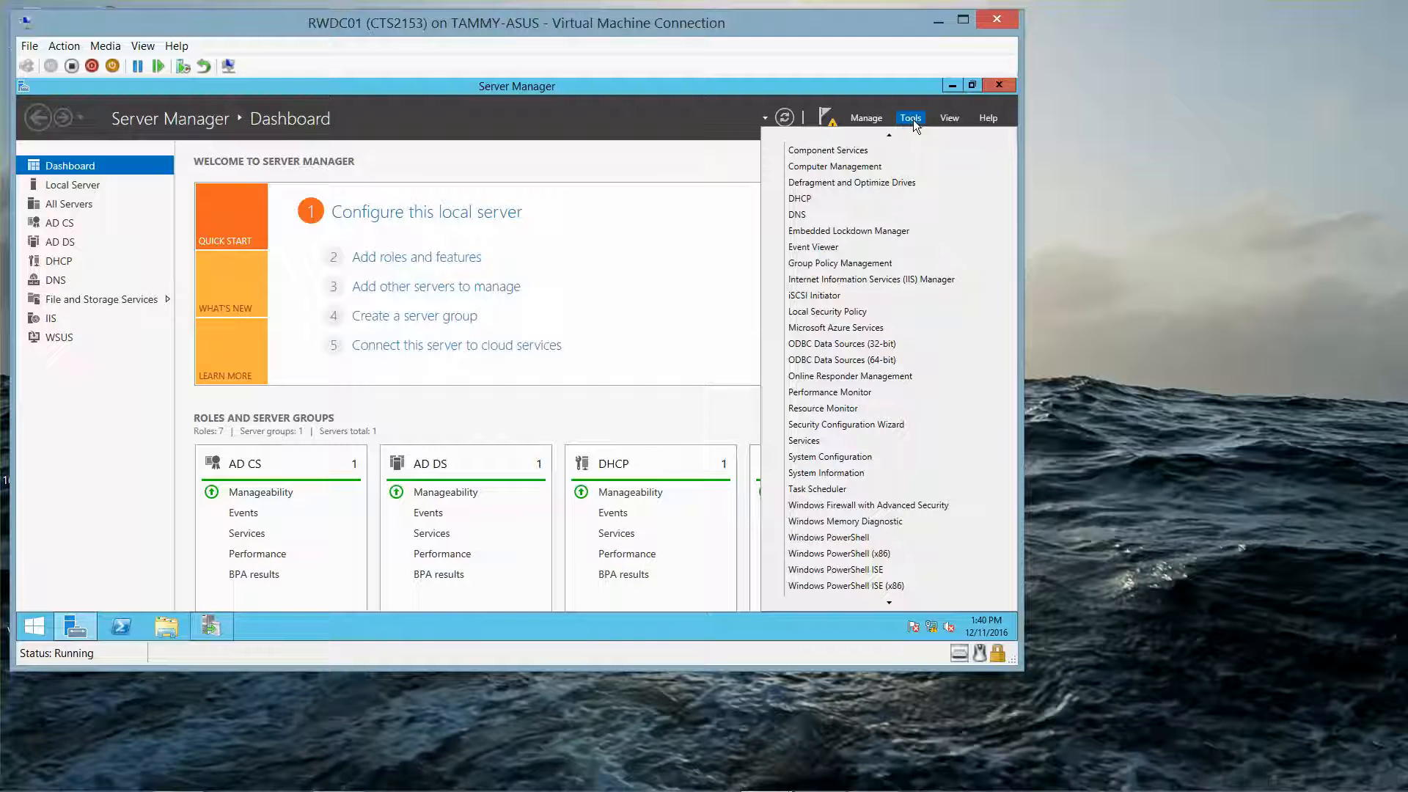
mouse_move(909, 133)
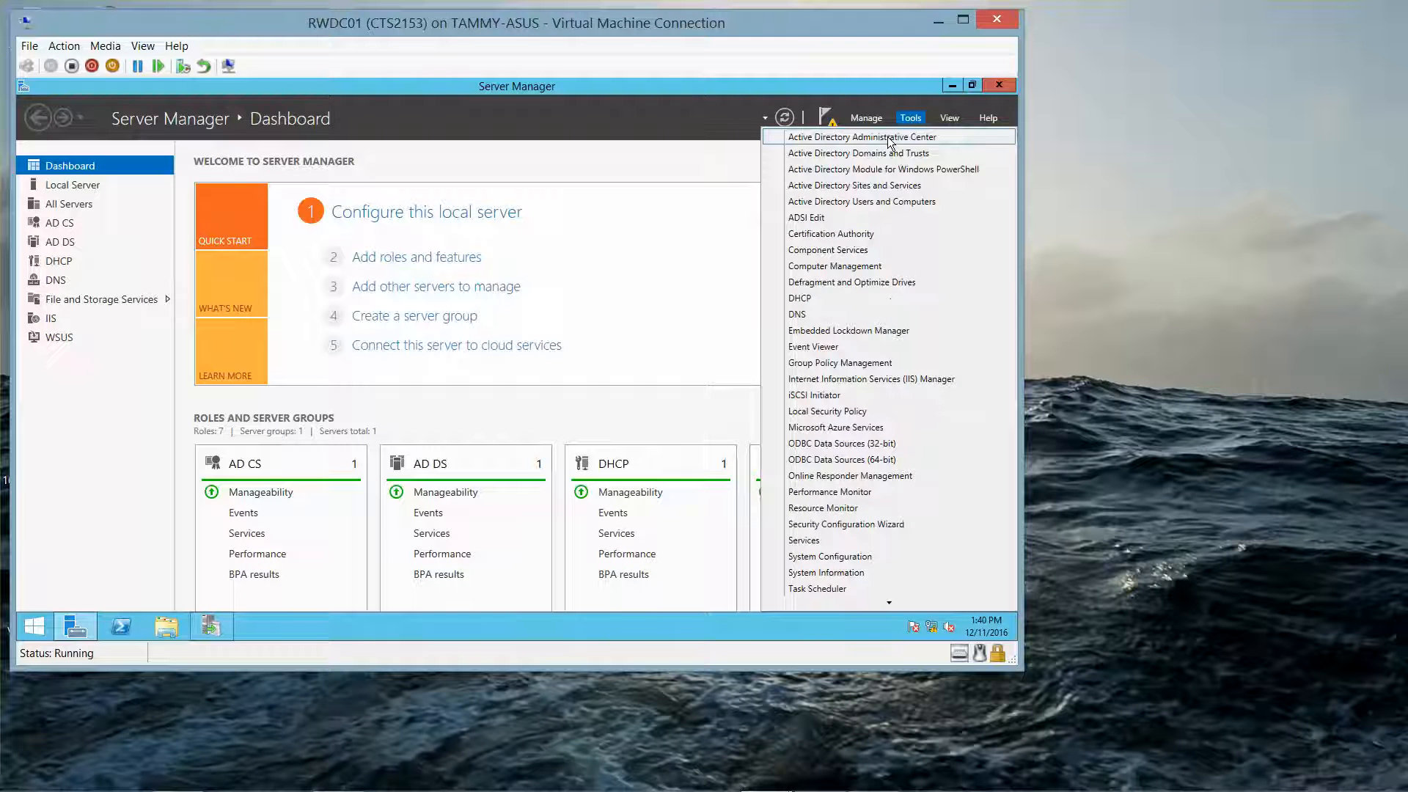
click(880, 201)
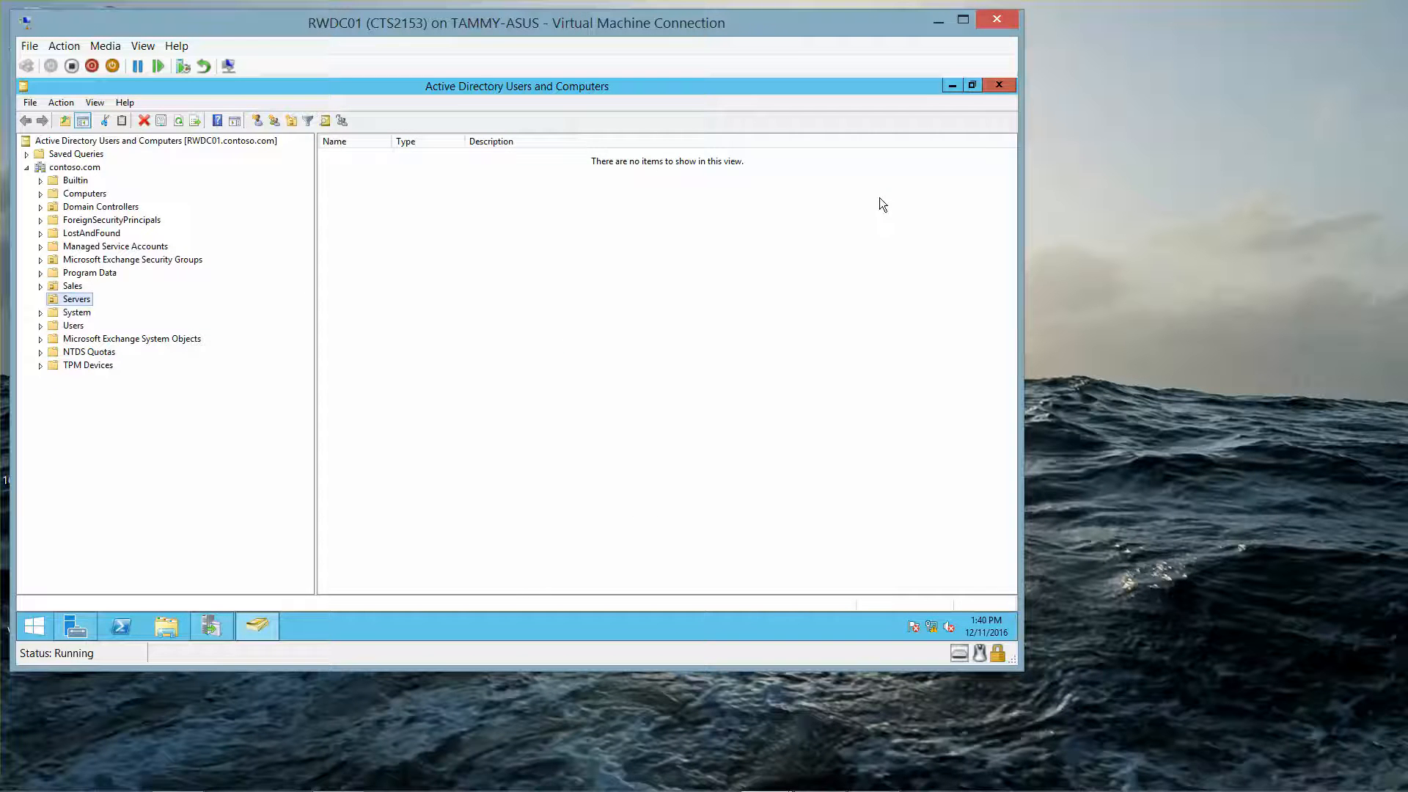
Step: Create a new organizational unit named Updates in the contoso.com domain
right_click(91, 168)
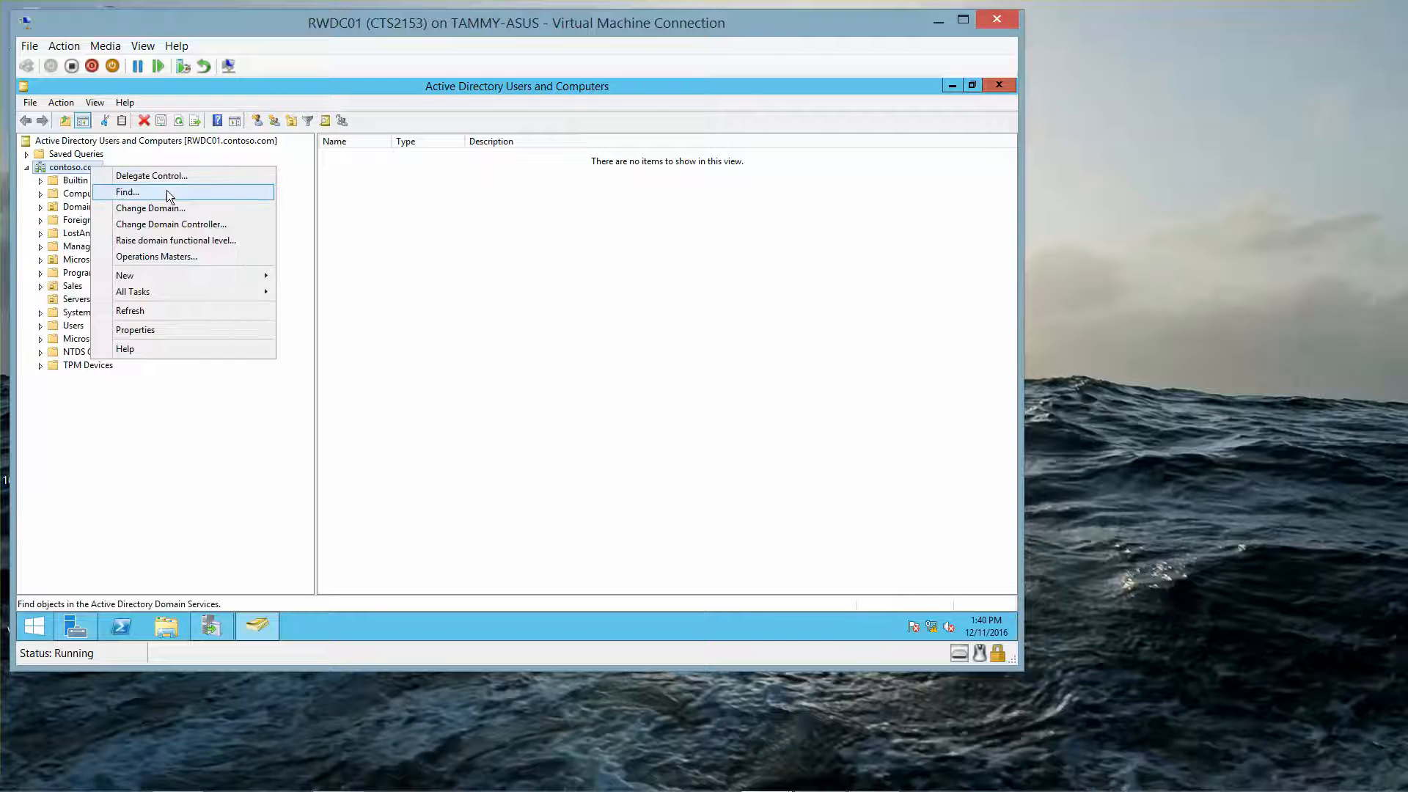
mouse_move(172, 275)
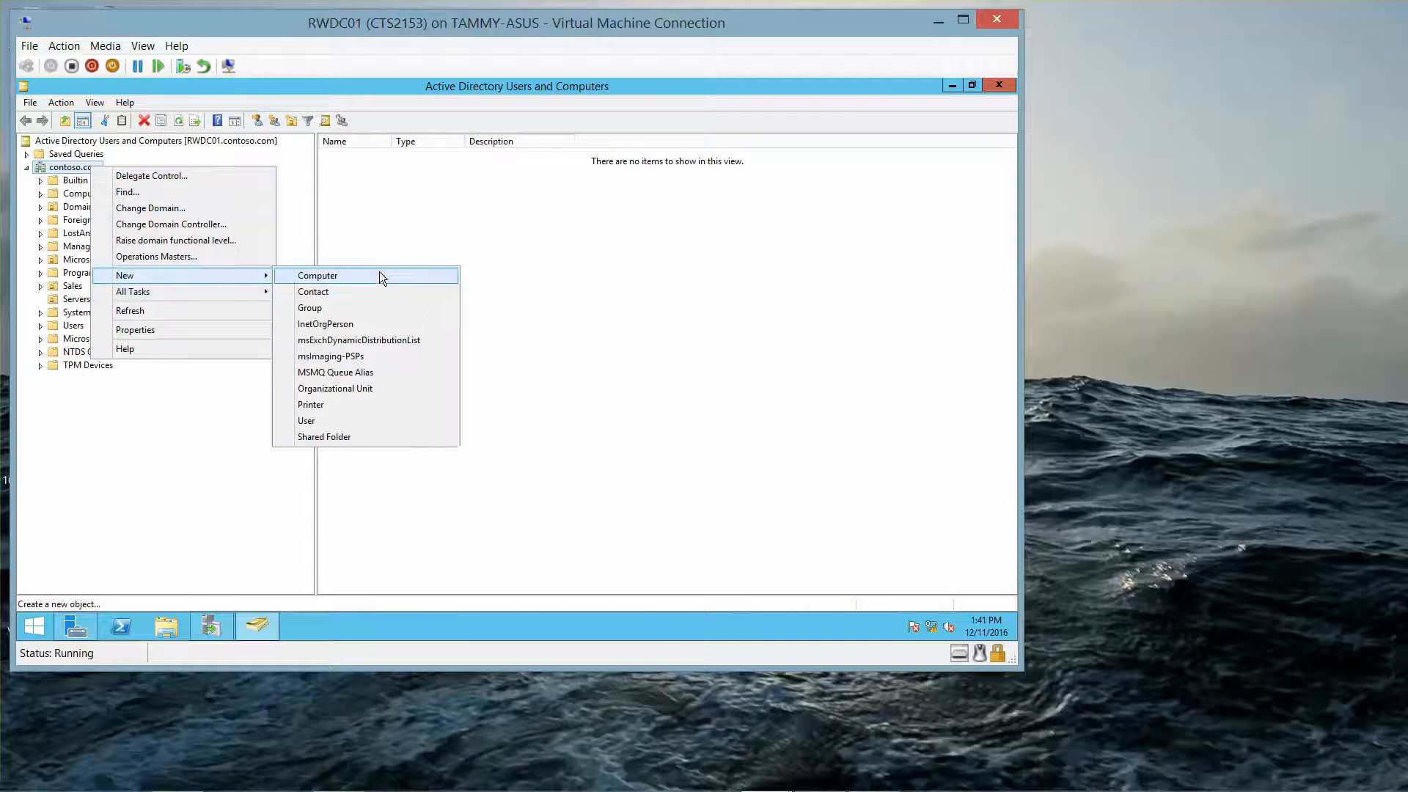
click(372, 389)
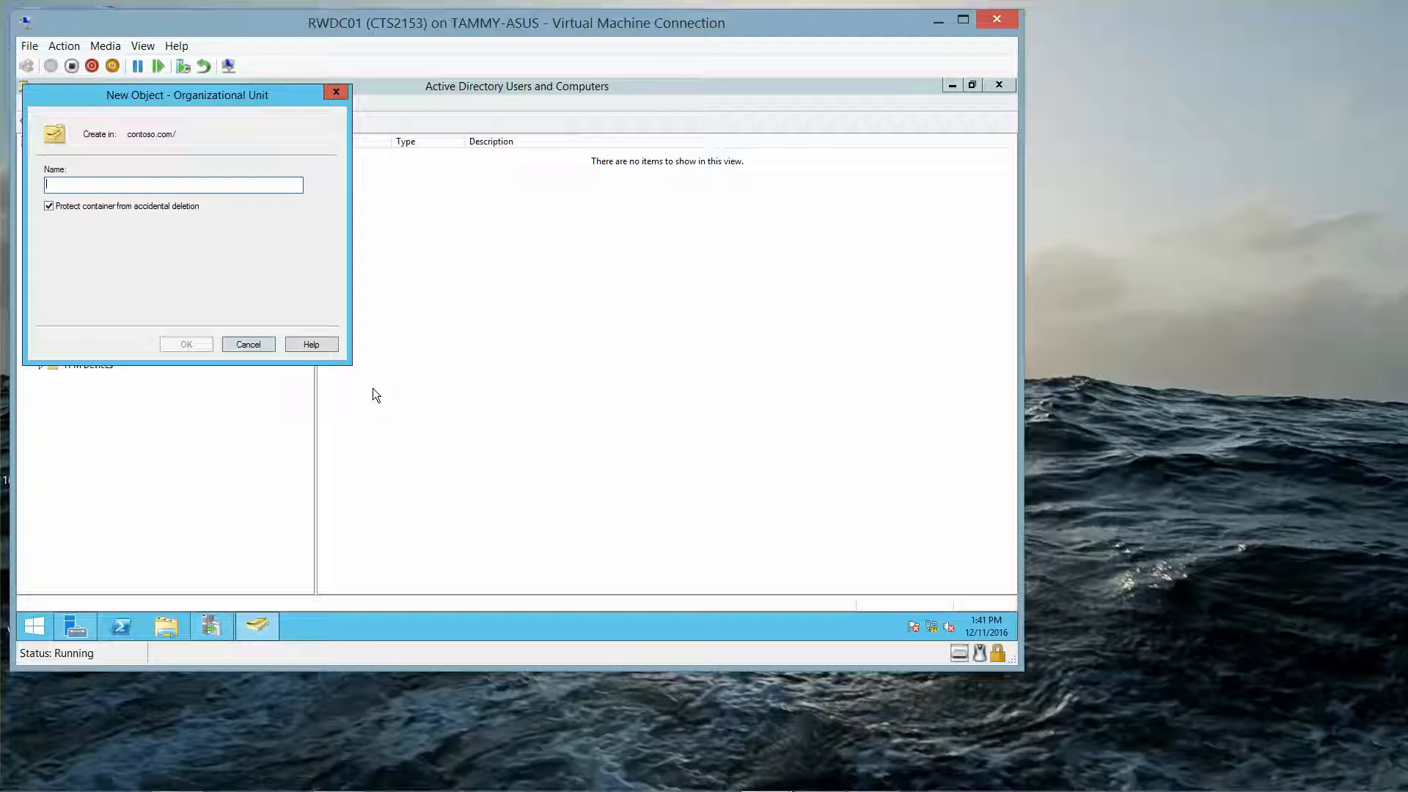
text(Up)
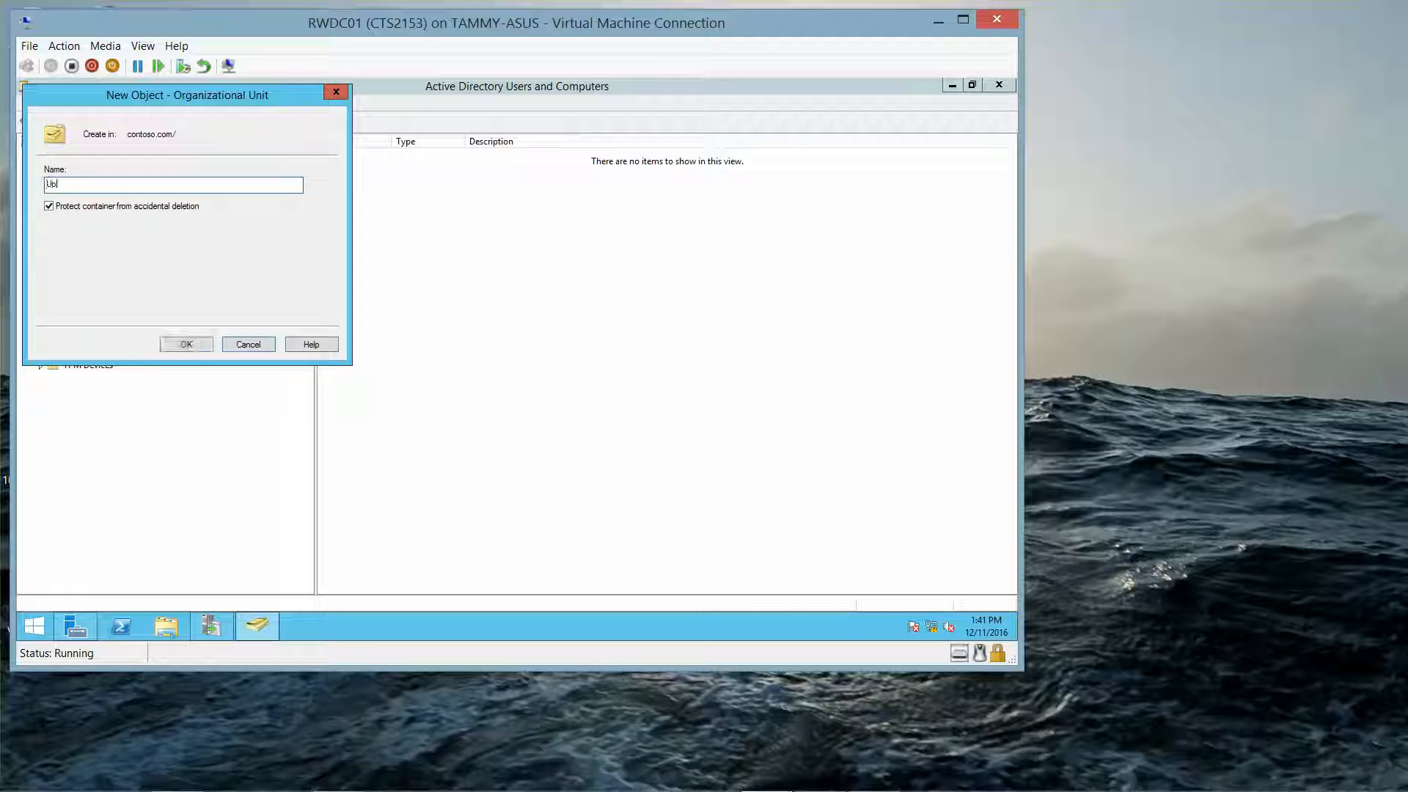
text(dates)
click(185, 345)
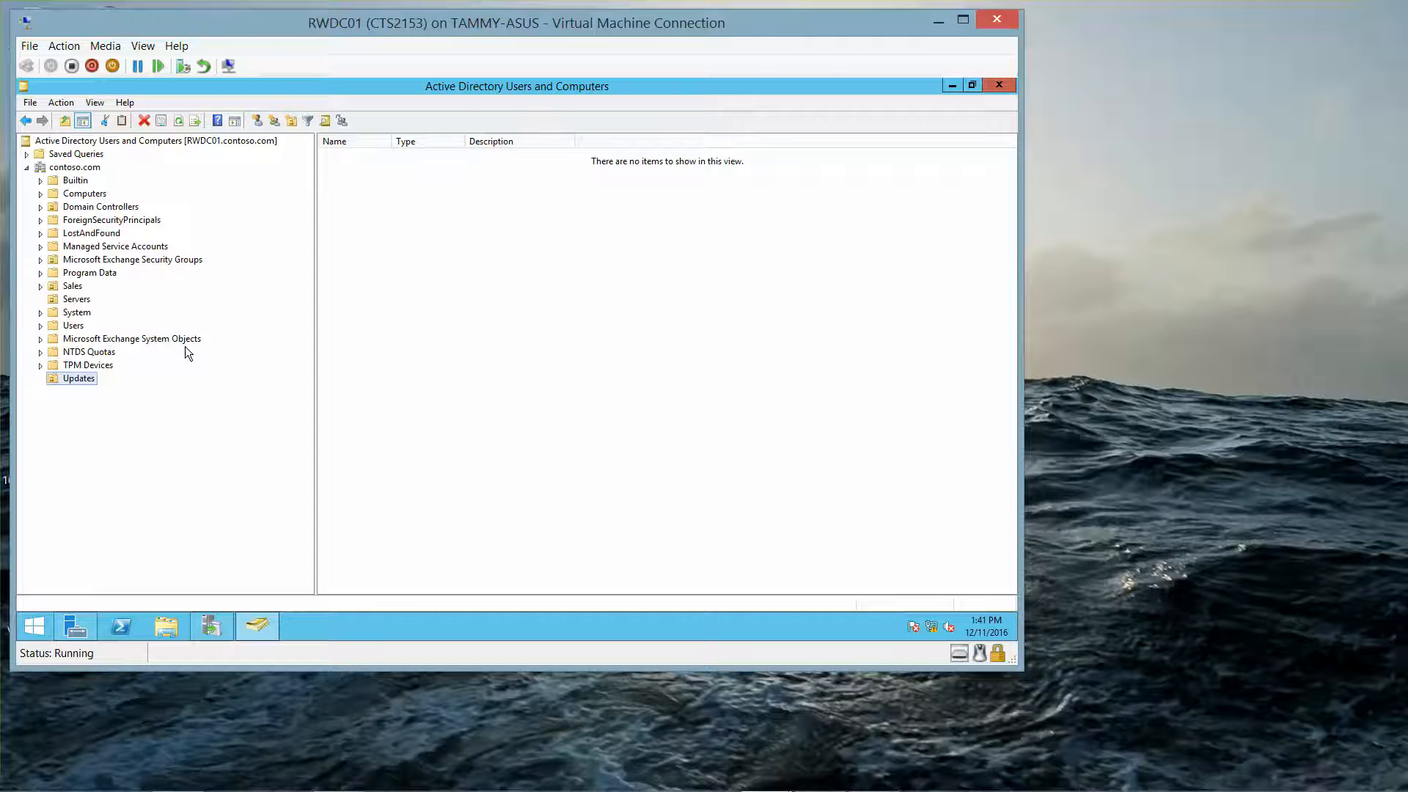
Step: Move the WIN8B computer from the Computers container to the Updates organizational unit and close Active Directory Users and Computers
click(77, 195)
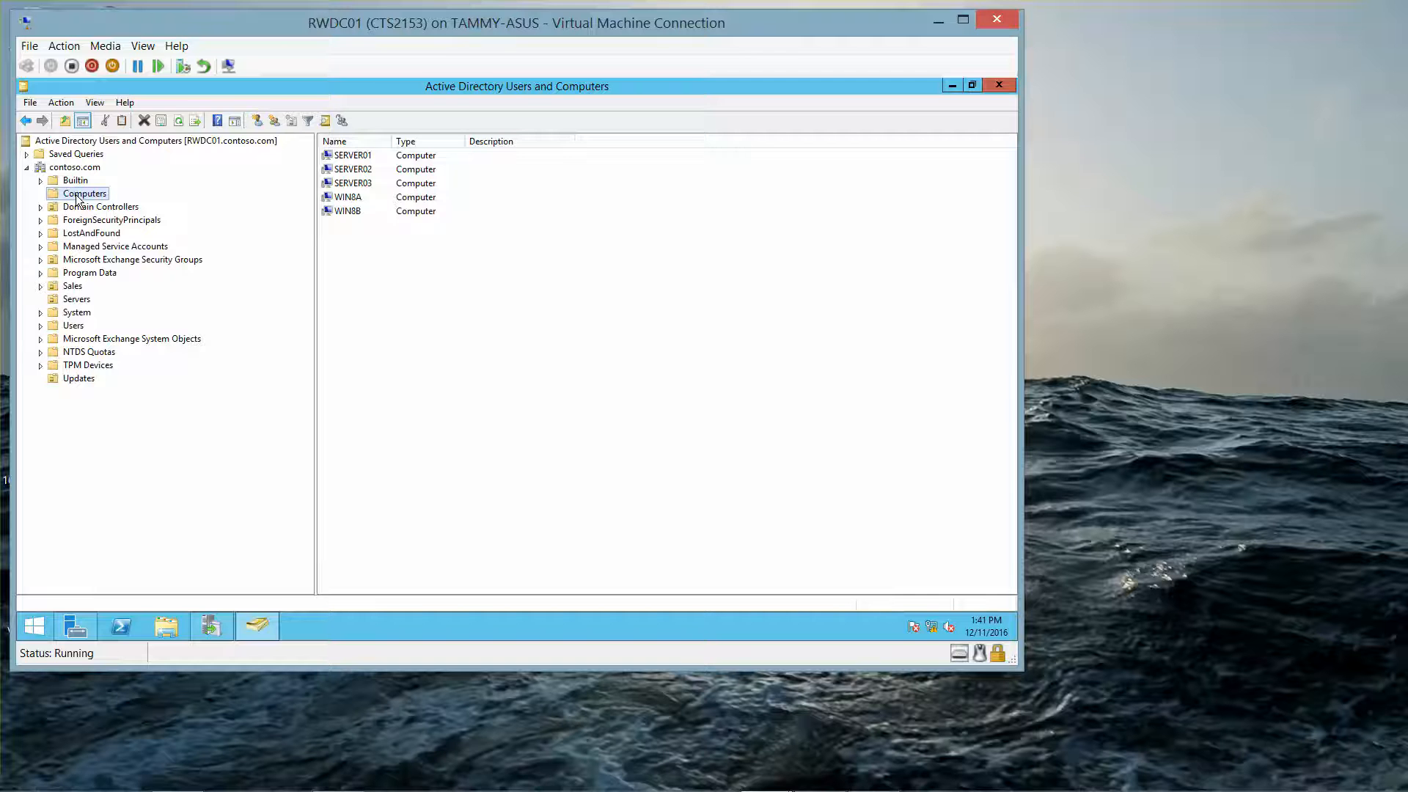
right_click(350, 211)
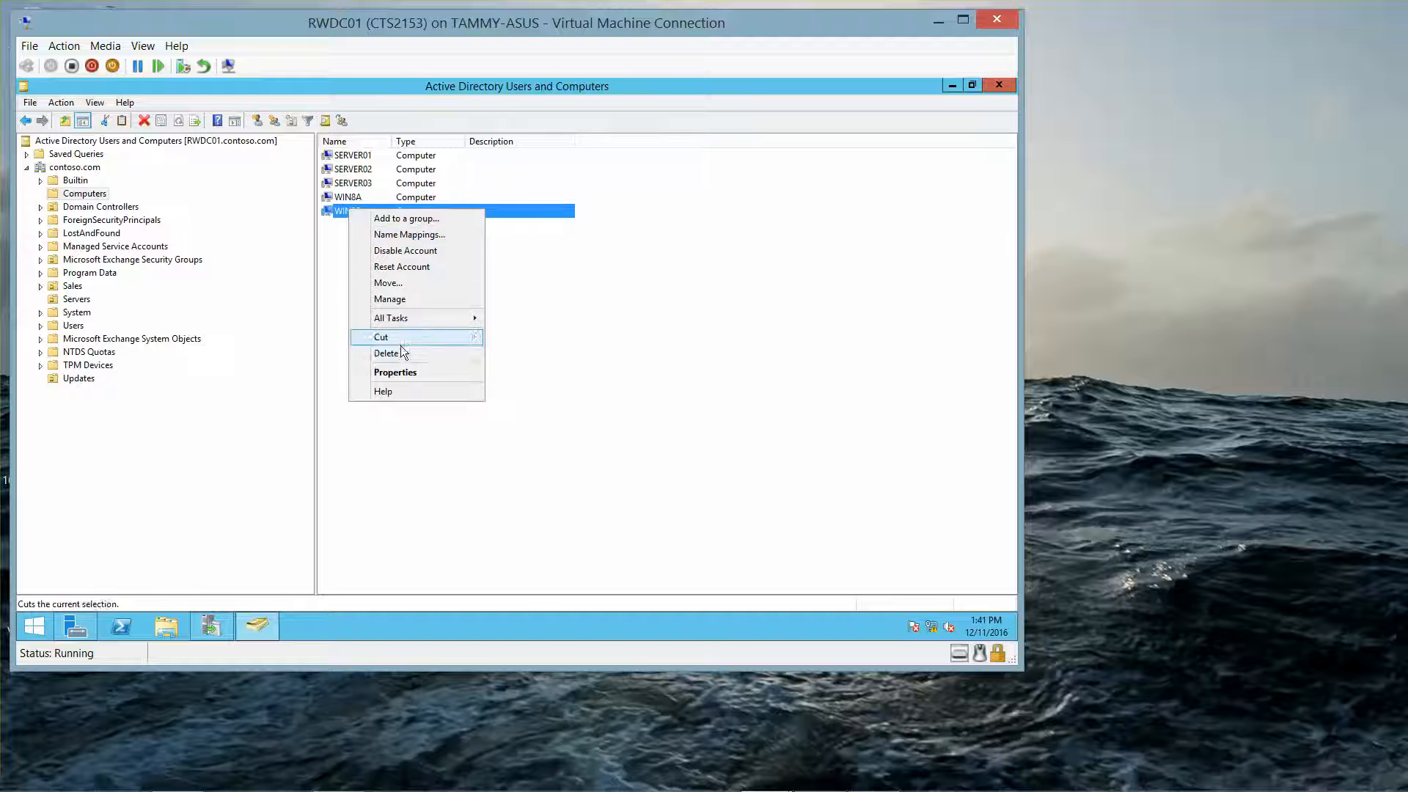
click(402, 287)
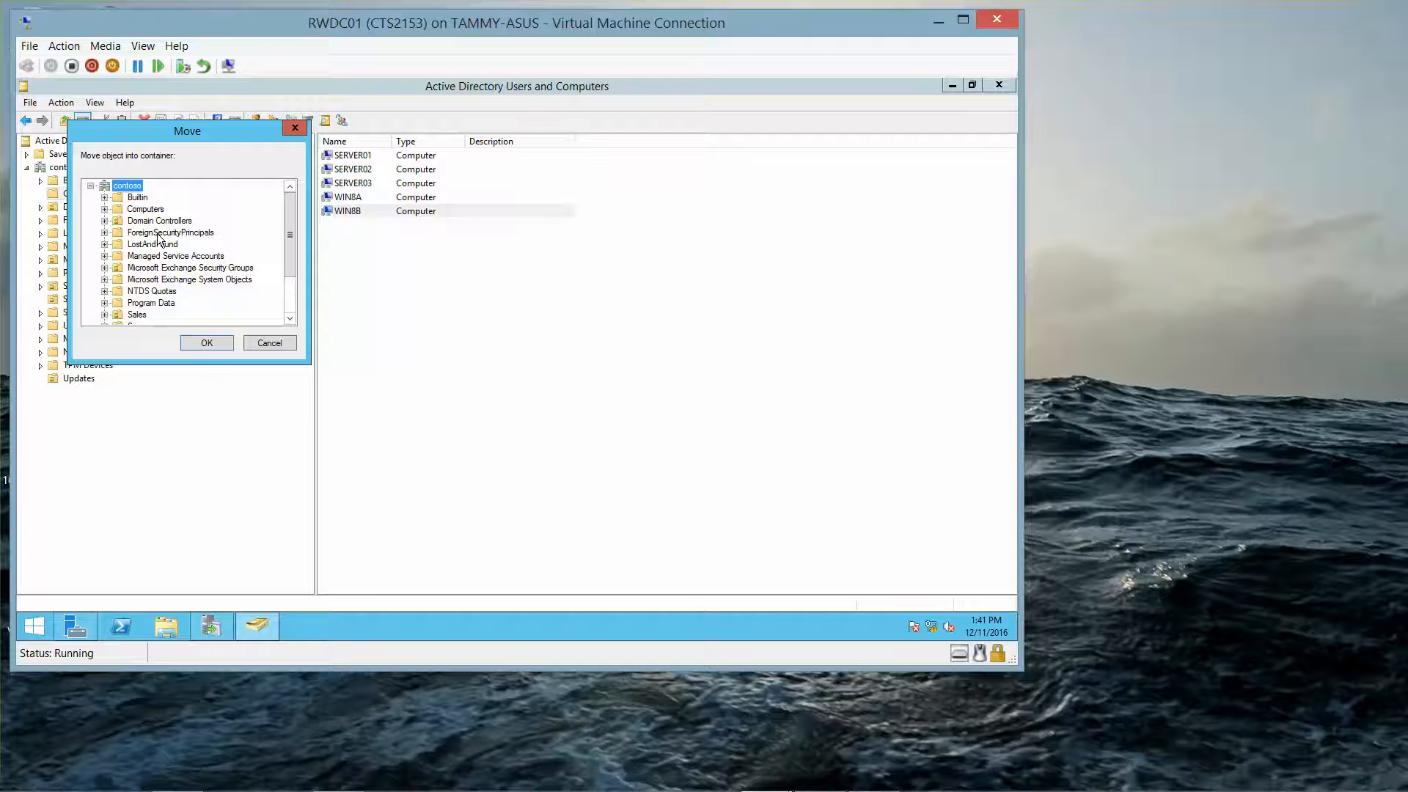
click(290, 318)
click(289, 319)
click(289, 319)
click(289, 319)
click(289, 319)
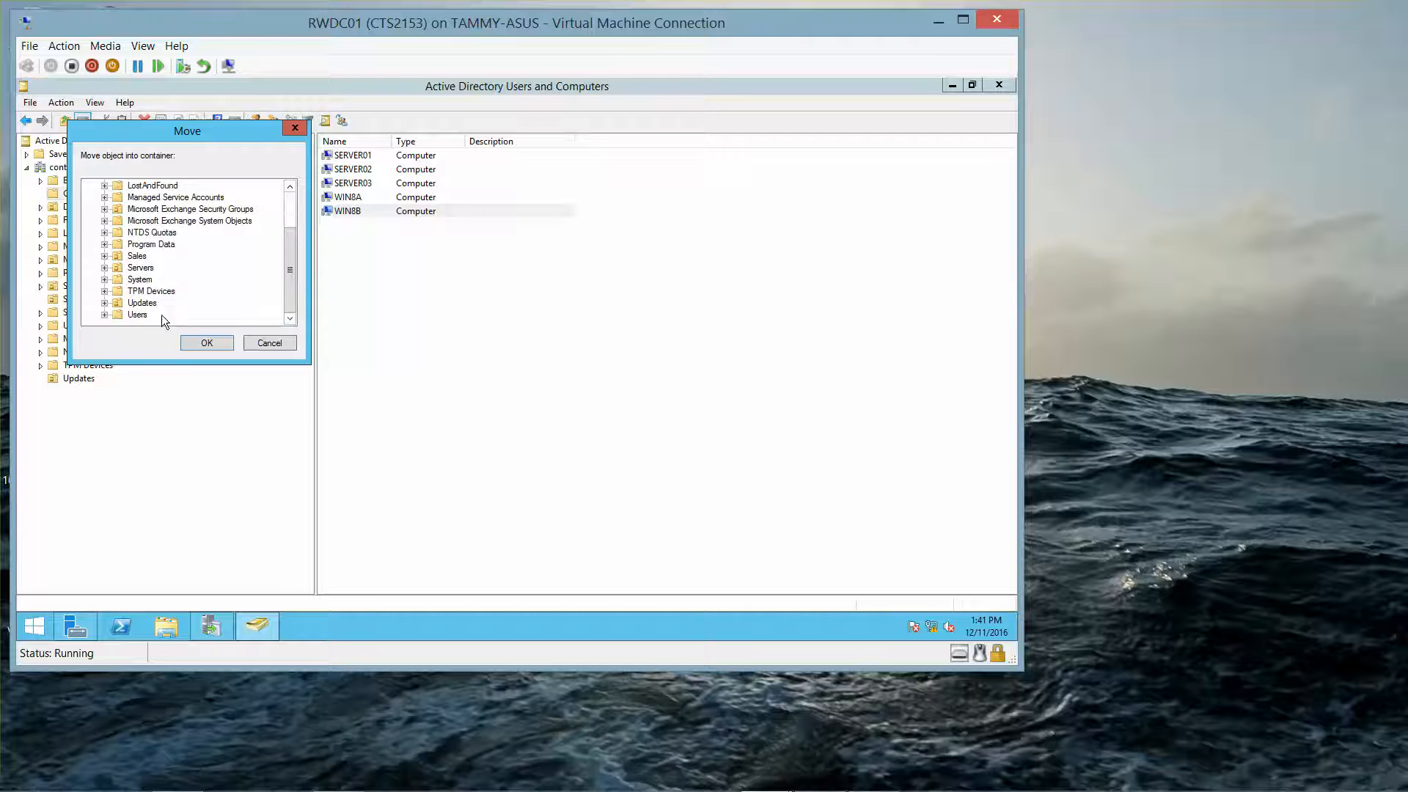
click(142, 303)
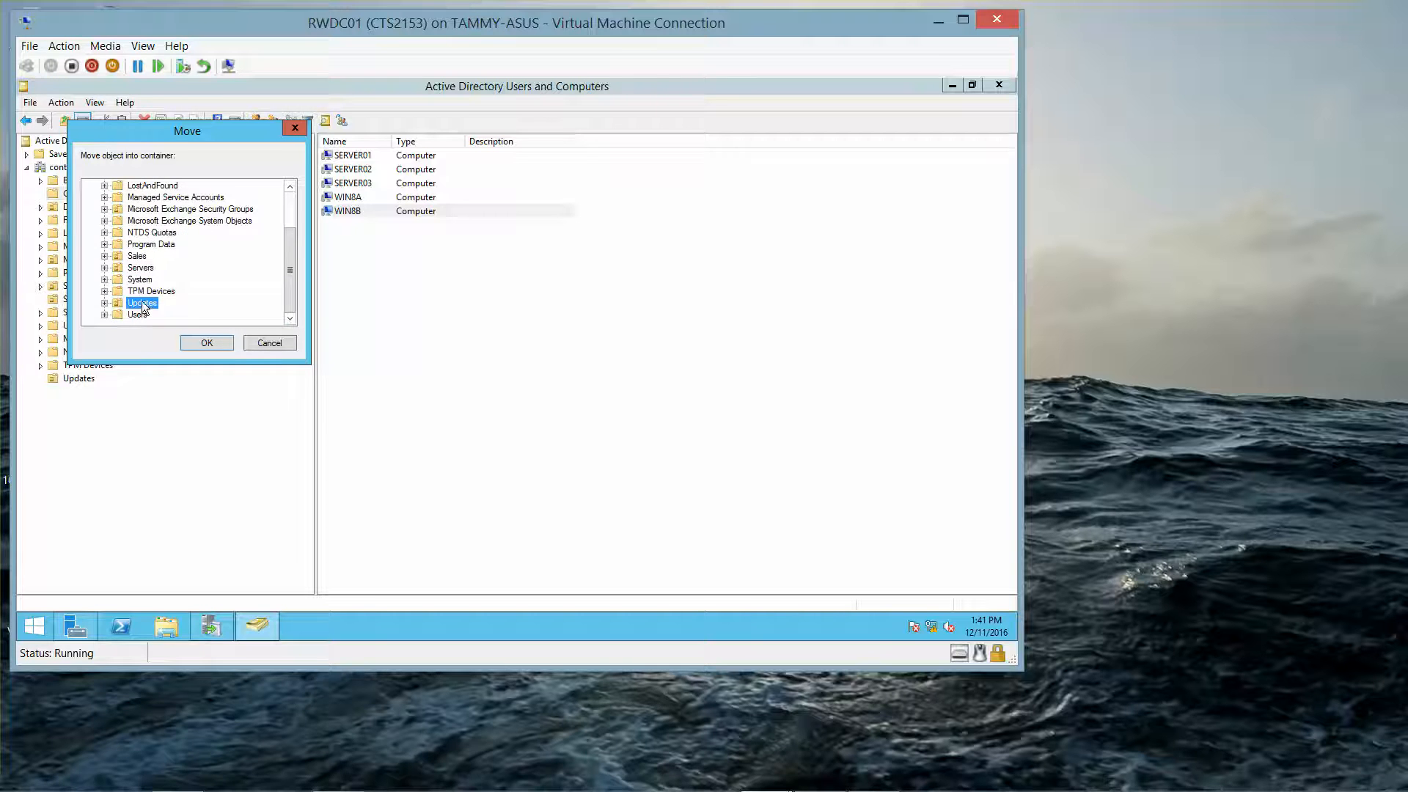
click(204, 348)
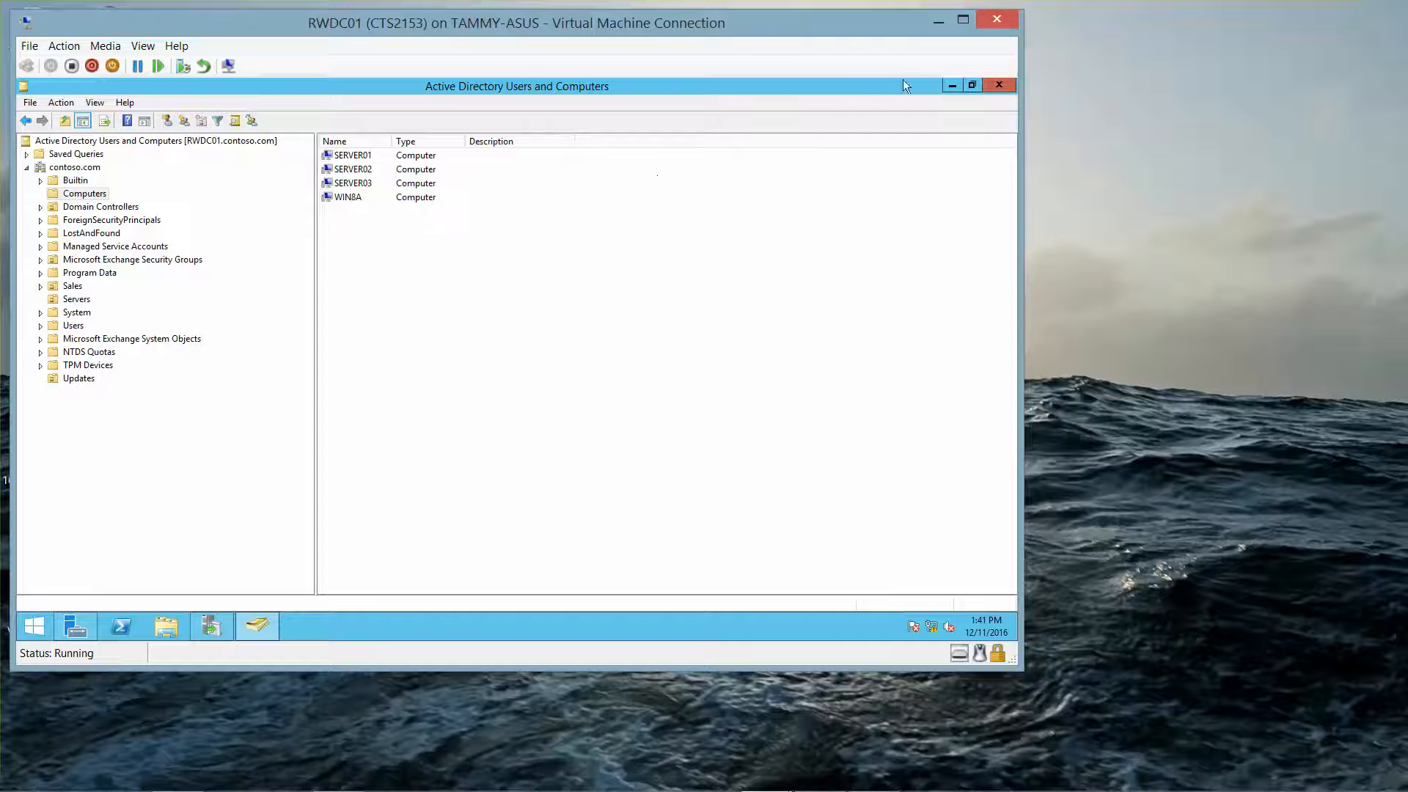
click(1008, 86)
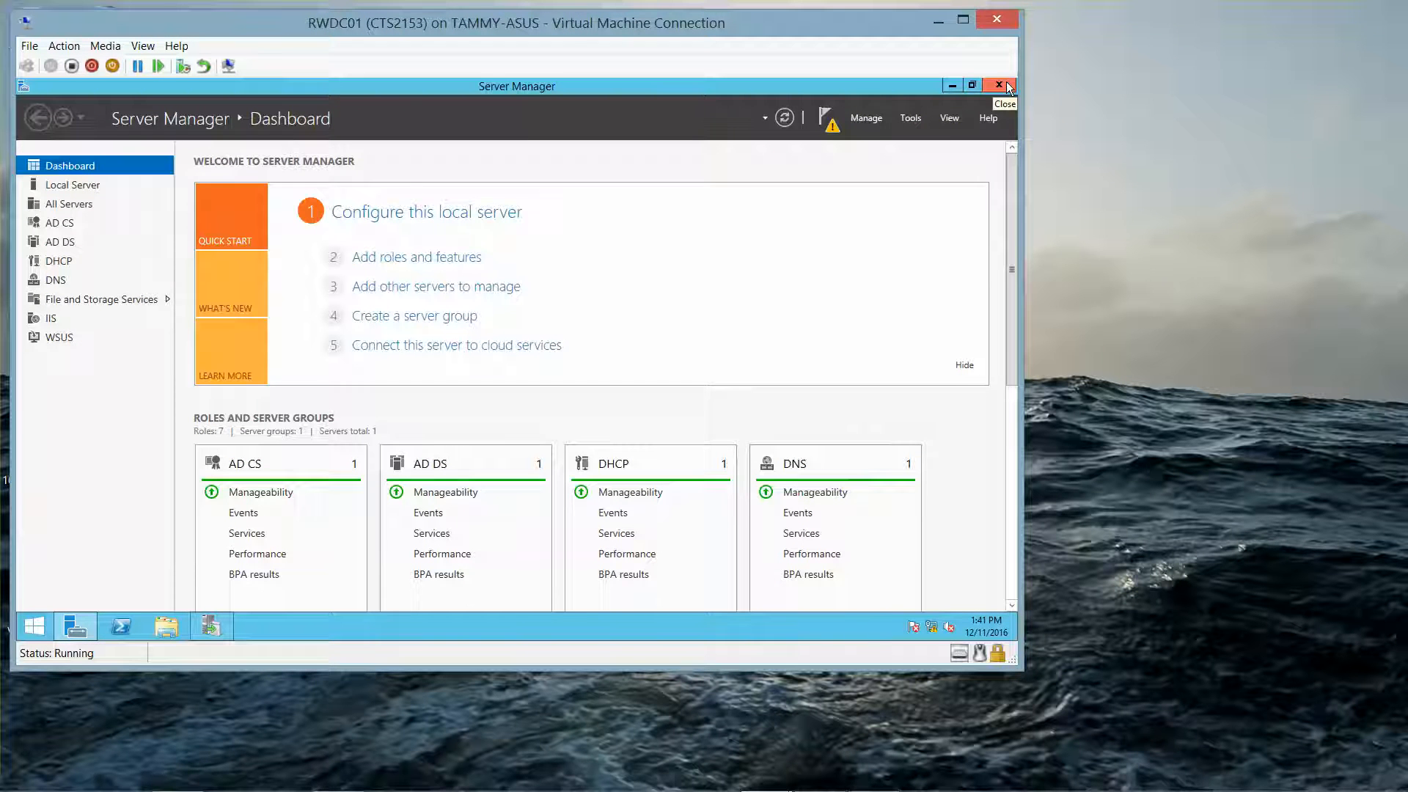
Step: Open the Group Policy Management console from Server Manager and bring it to the front
click(906, 118)
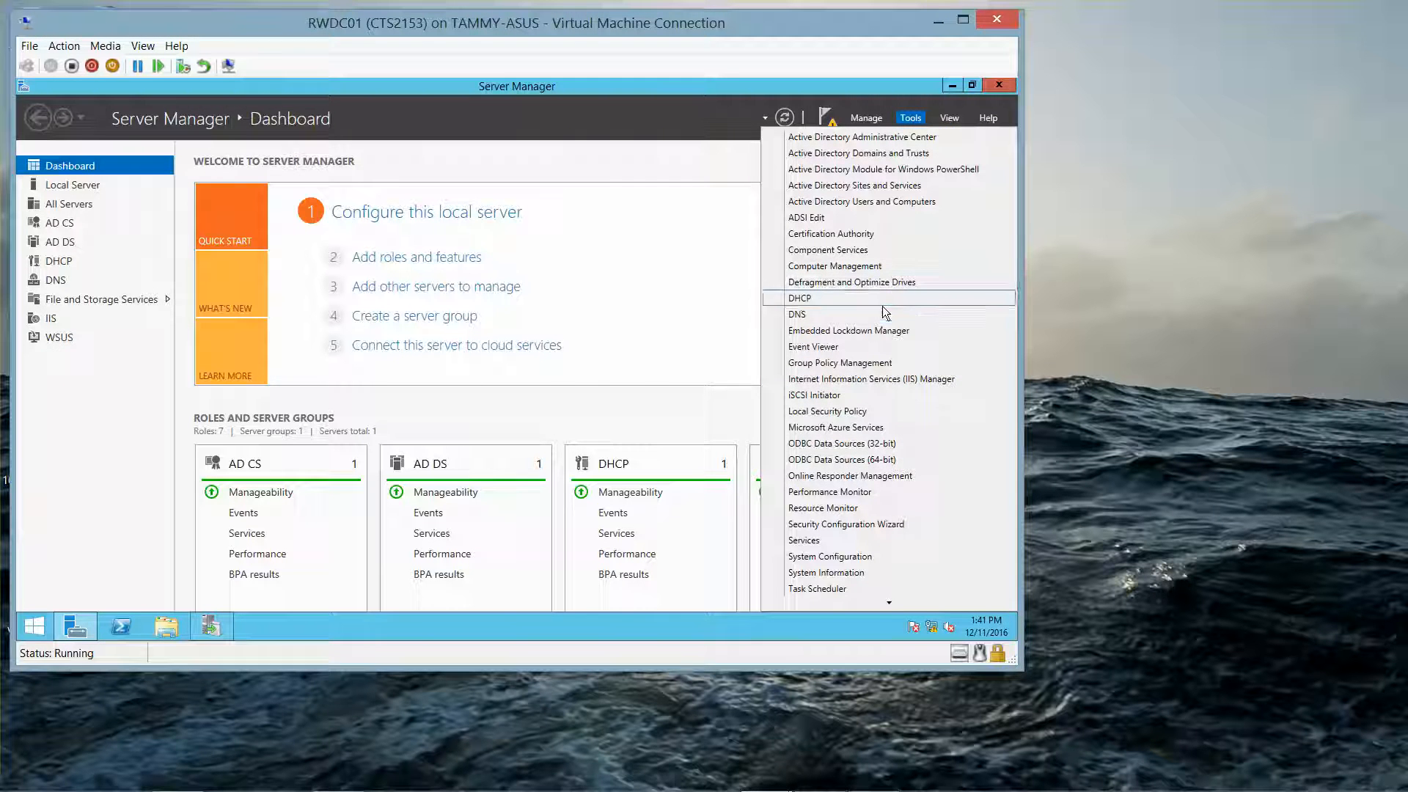
click(856, 363)
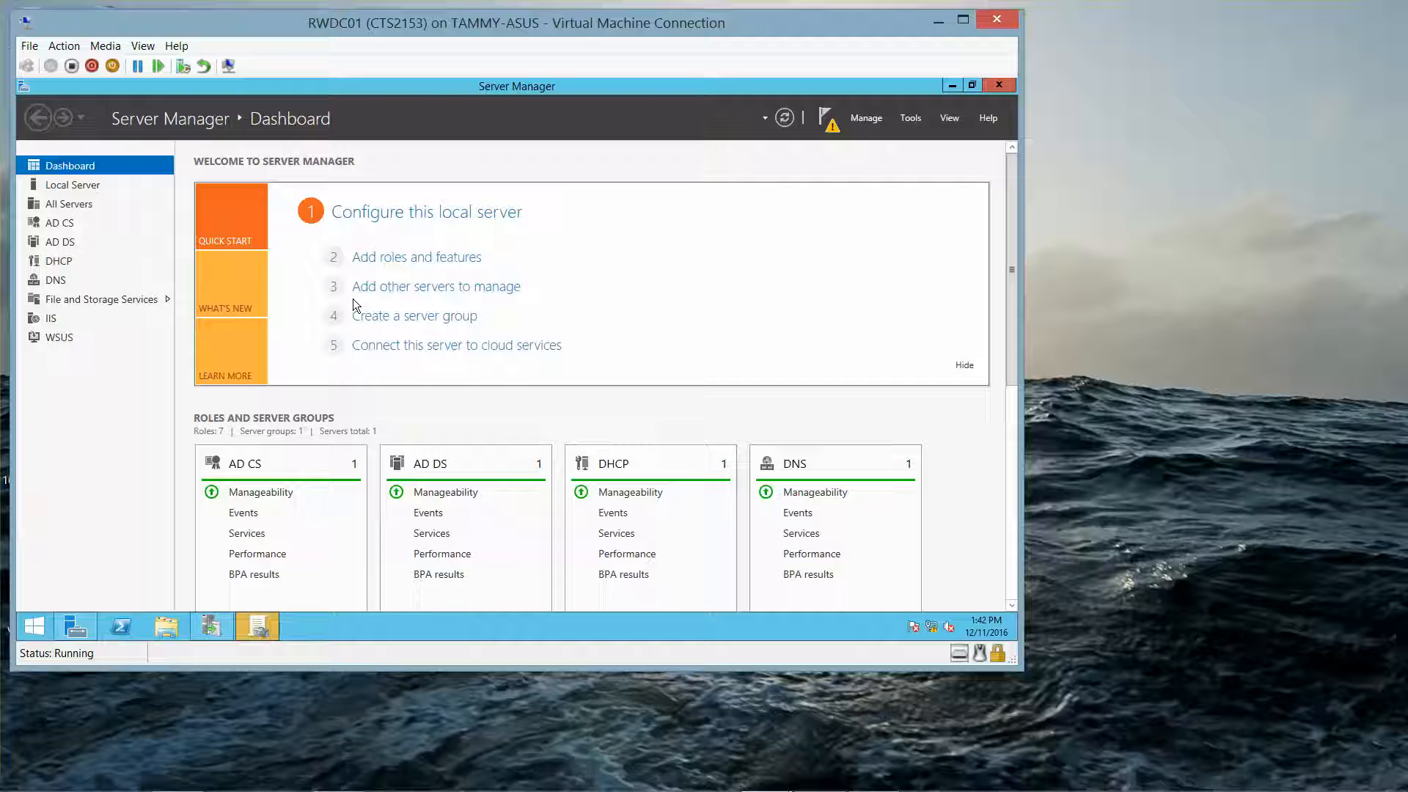
click(268, 630)
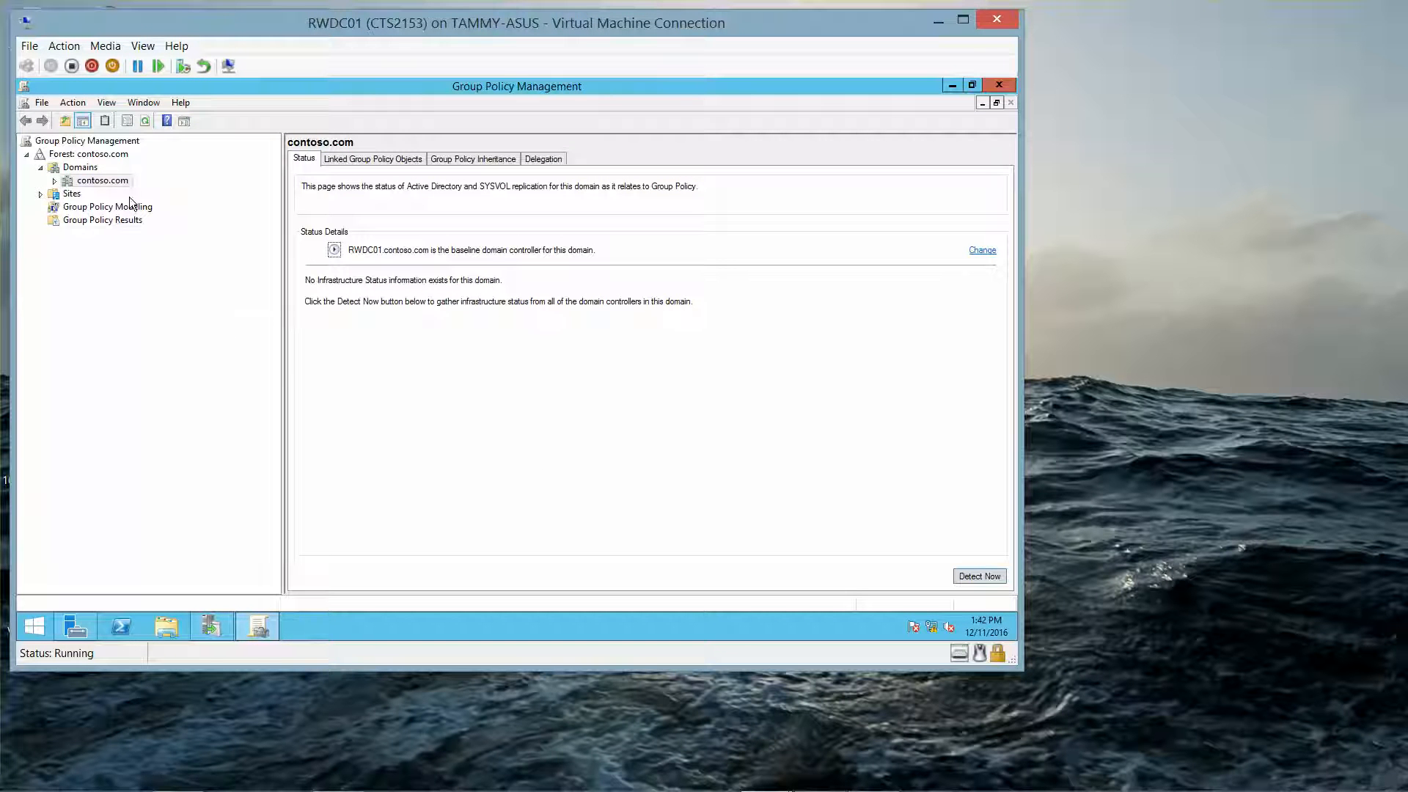
Step: Create a GPO named Computer Updates in the contoso.com domain and link it to the Updates organizational unit
click(53, 182)
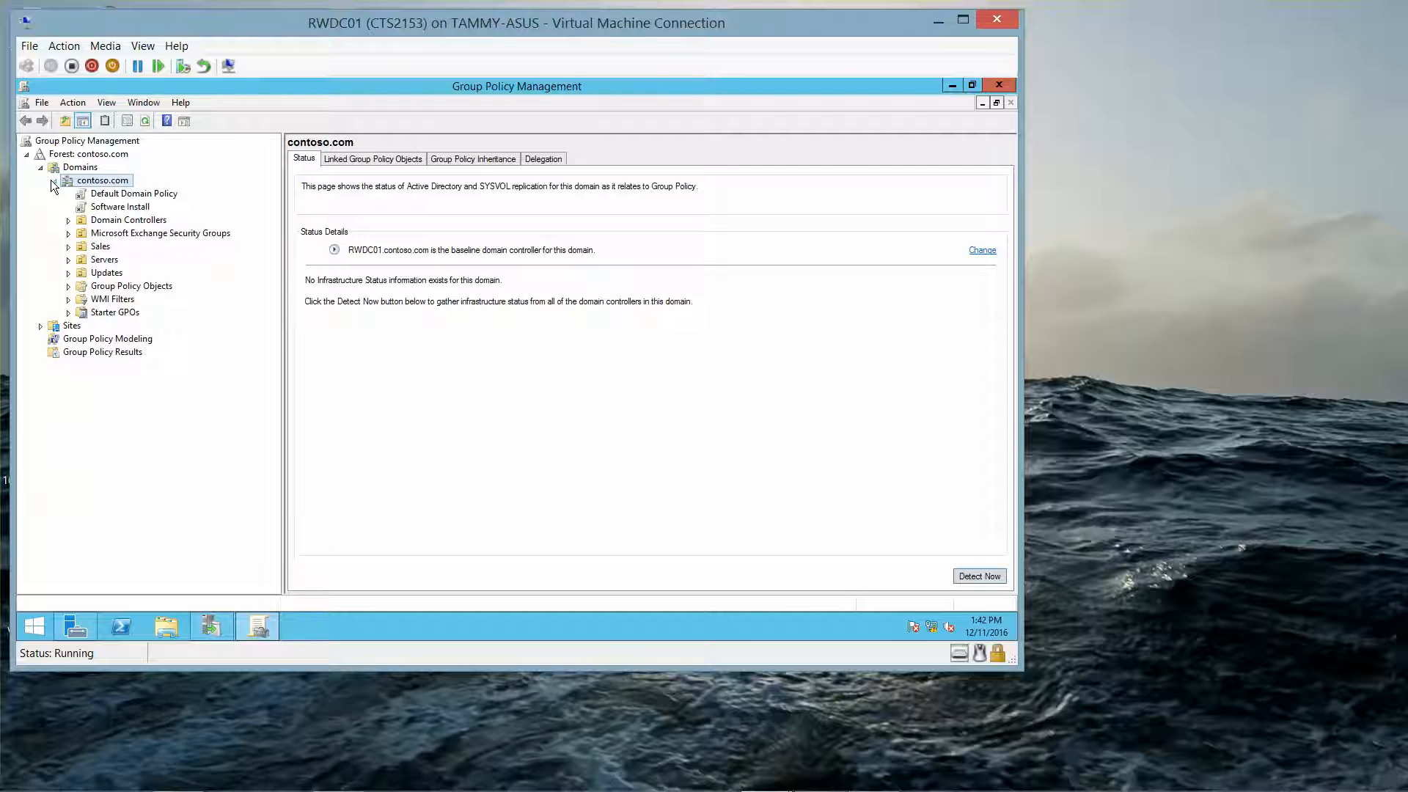
click(95, 274)
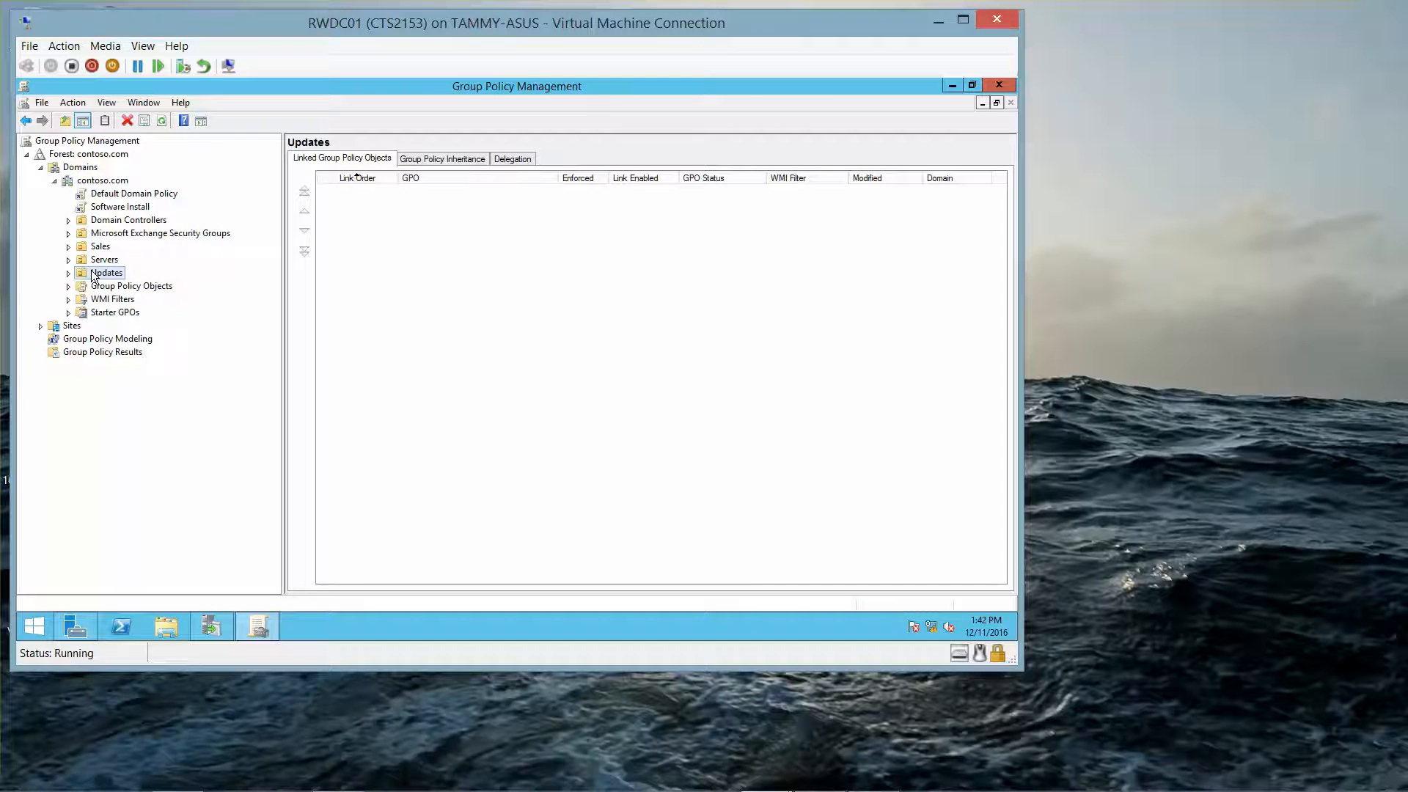
right_click(92, 273)
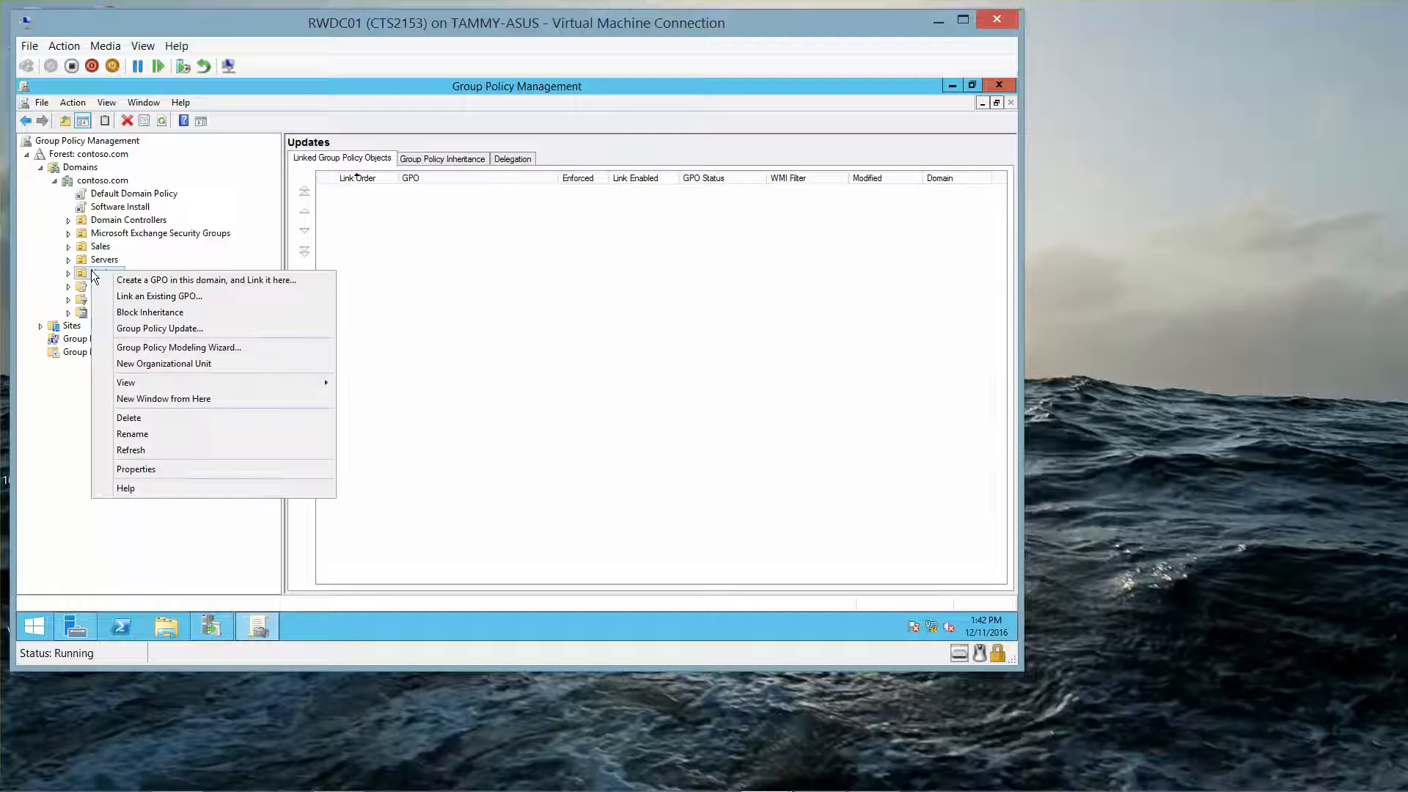
click(38, 279)
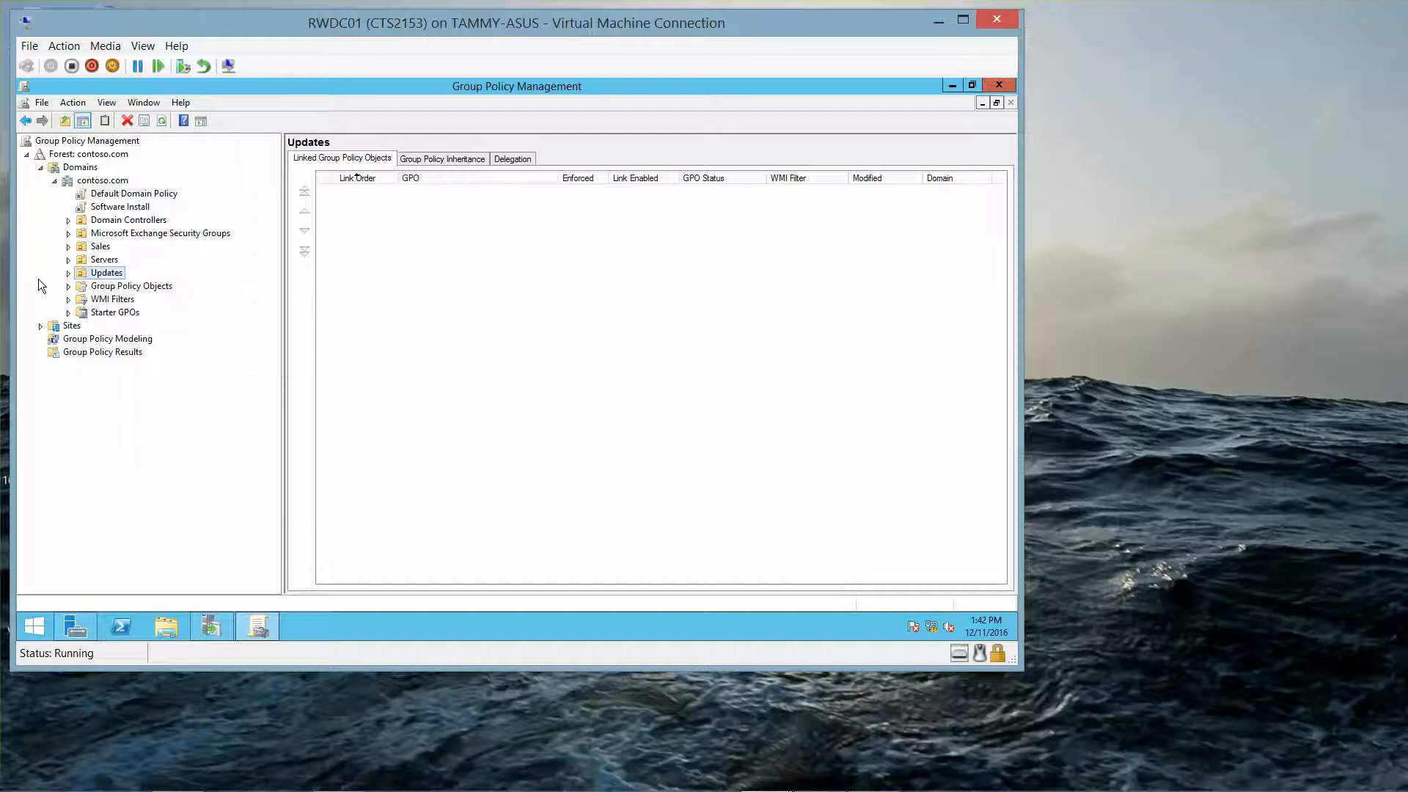
right_click(109, 280)
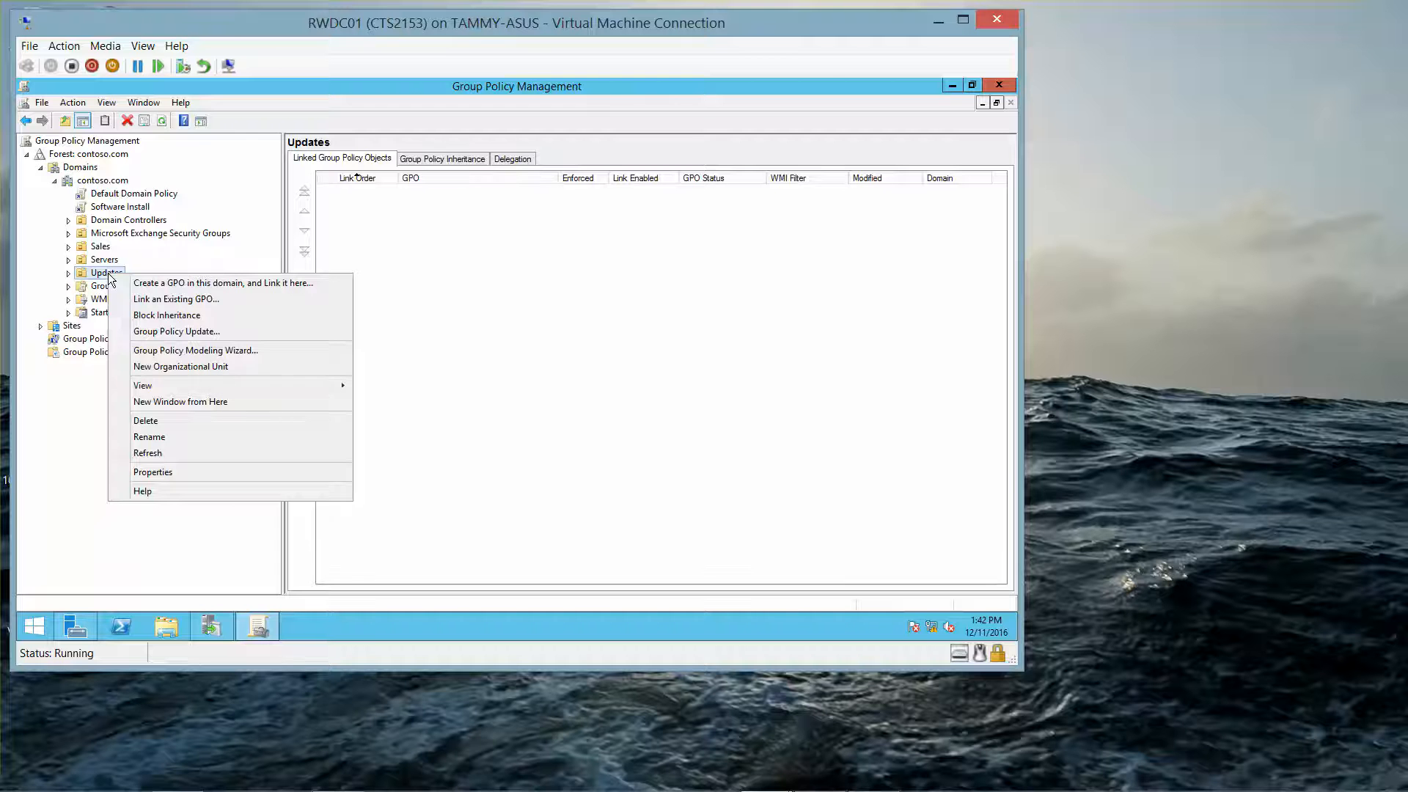
click(144, 284)
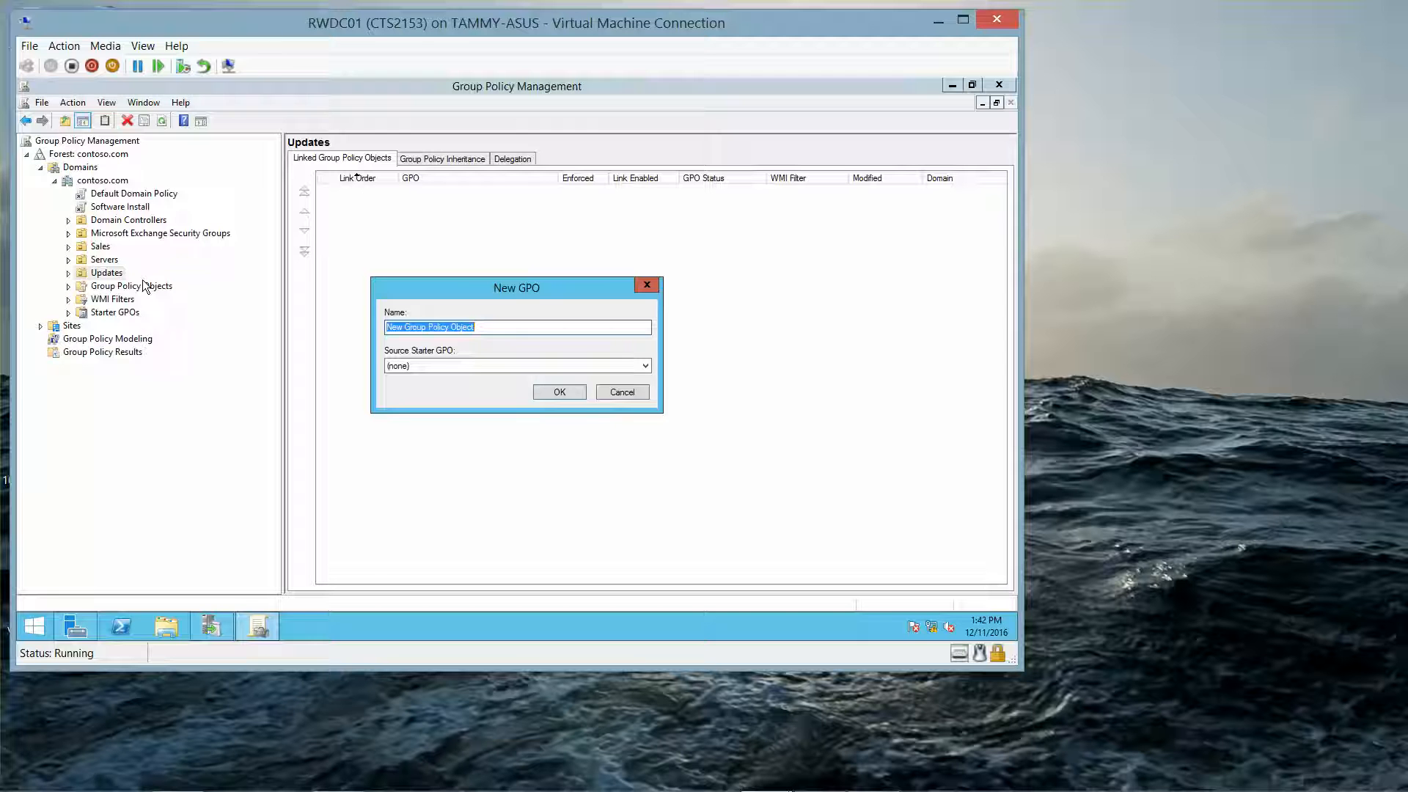
text(Computer)
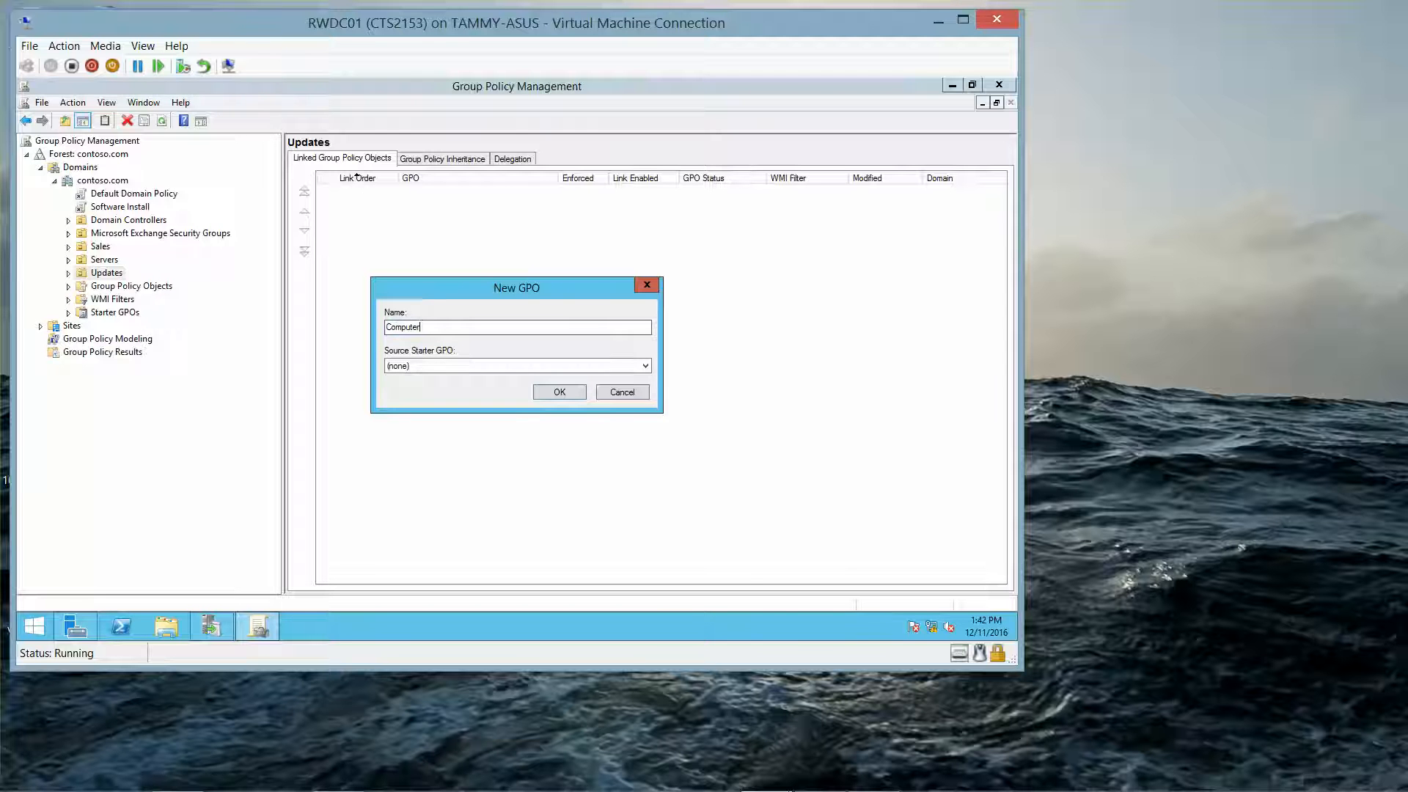
text( Updates)
click(555, 395)
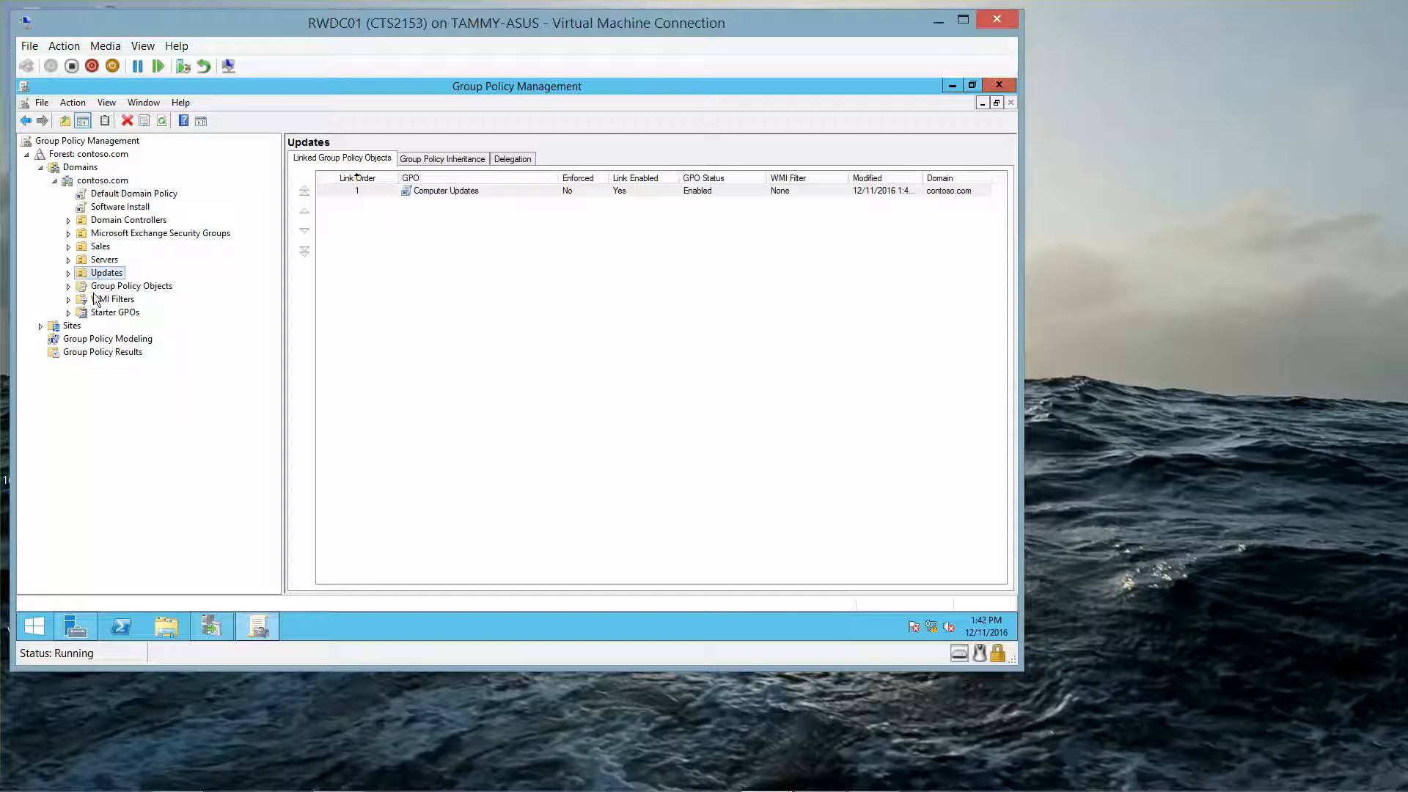
Step: Open the Computer Updates GPO linked under the Updates organizational unit for editing
click(68, 273)
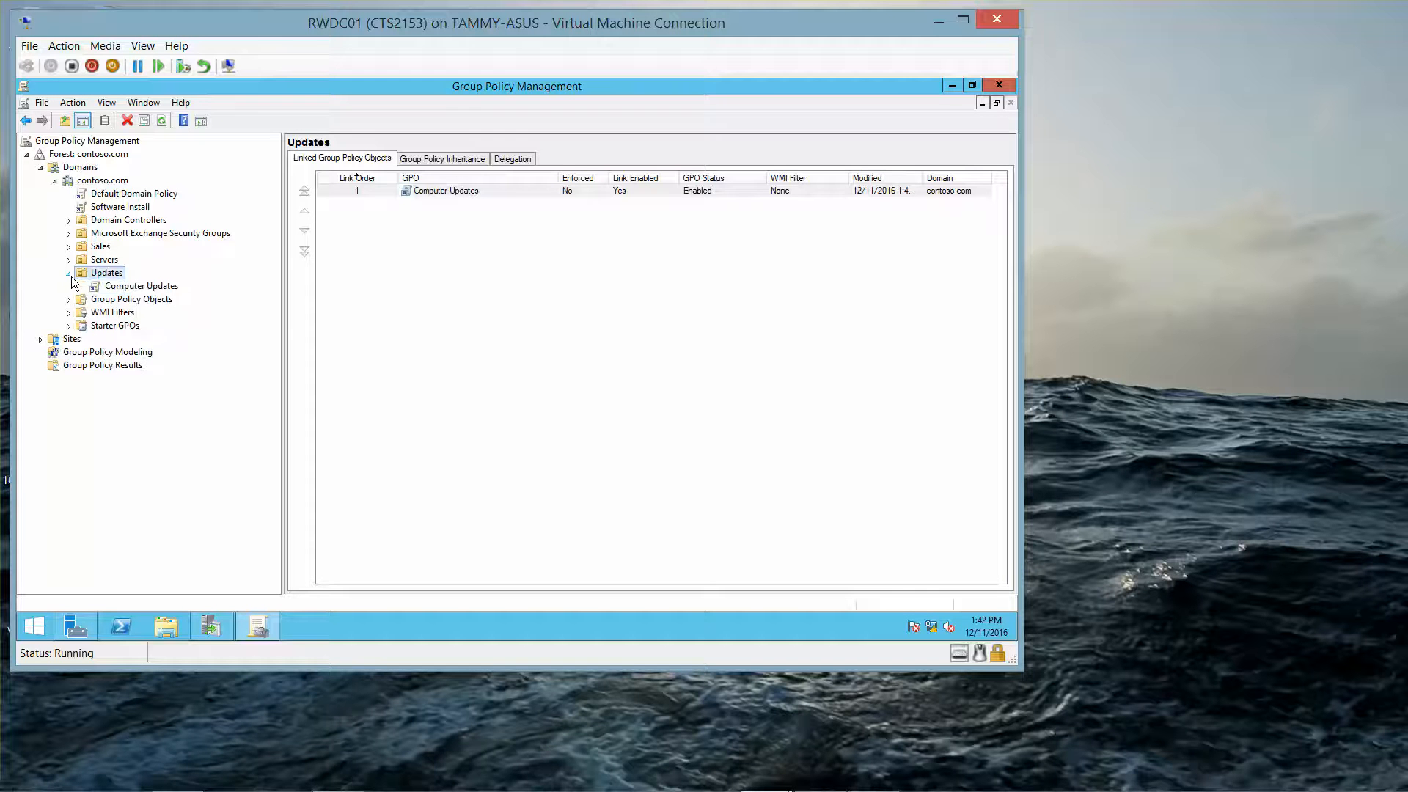
right_click(138, 286)
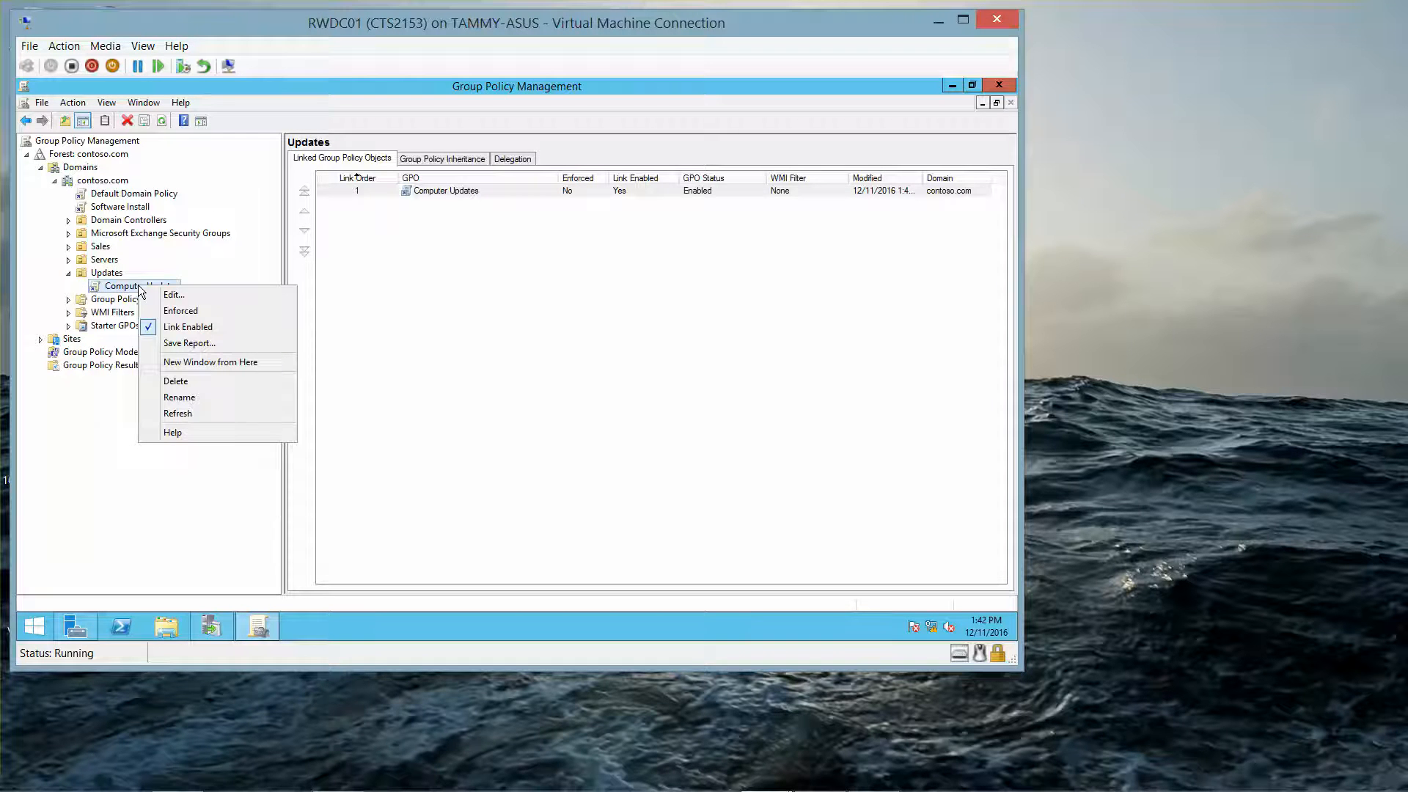
click(205, 292)
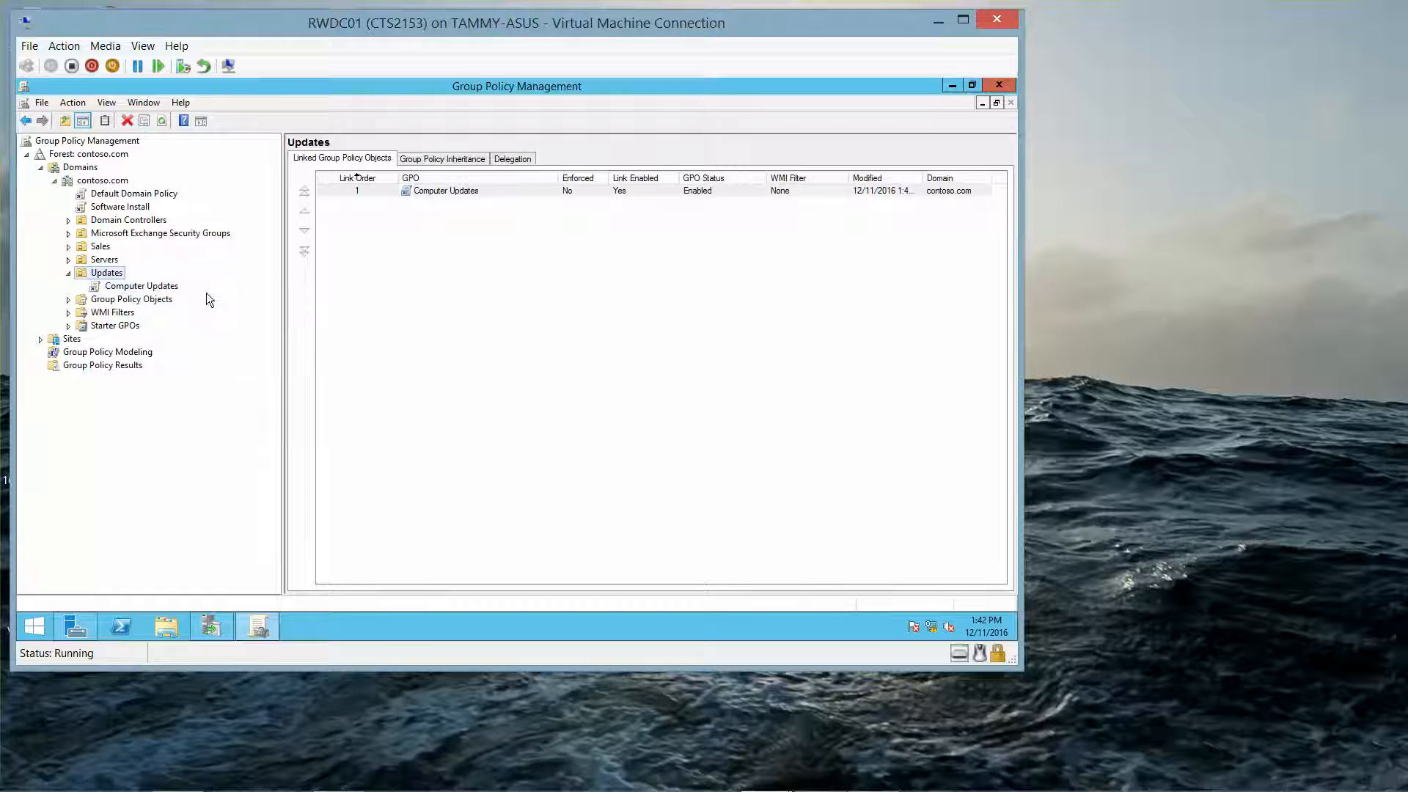
Step: Minimize the windows around the Group Policy Management Editor, then maximize the editor and widen its policy tree
click(952, 85)
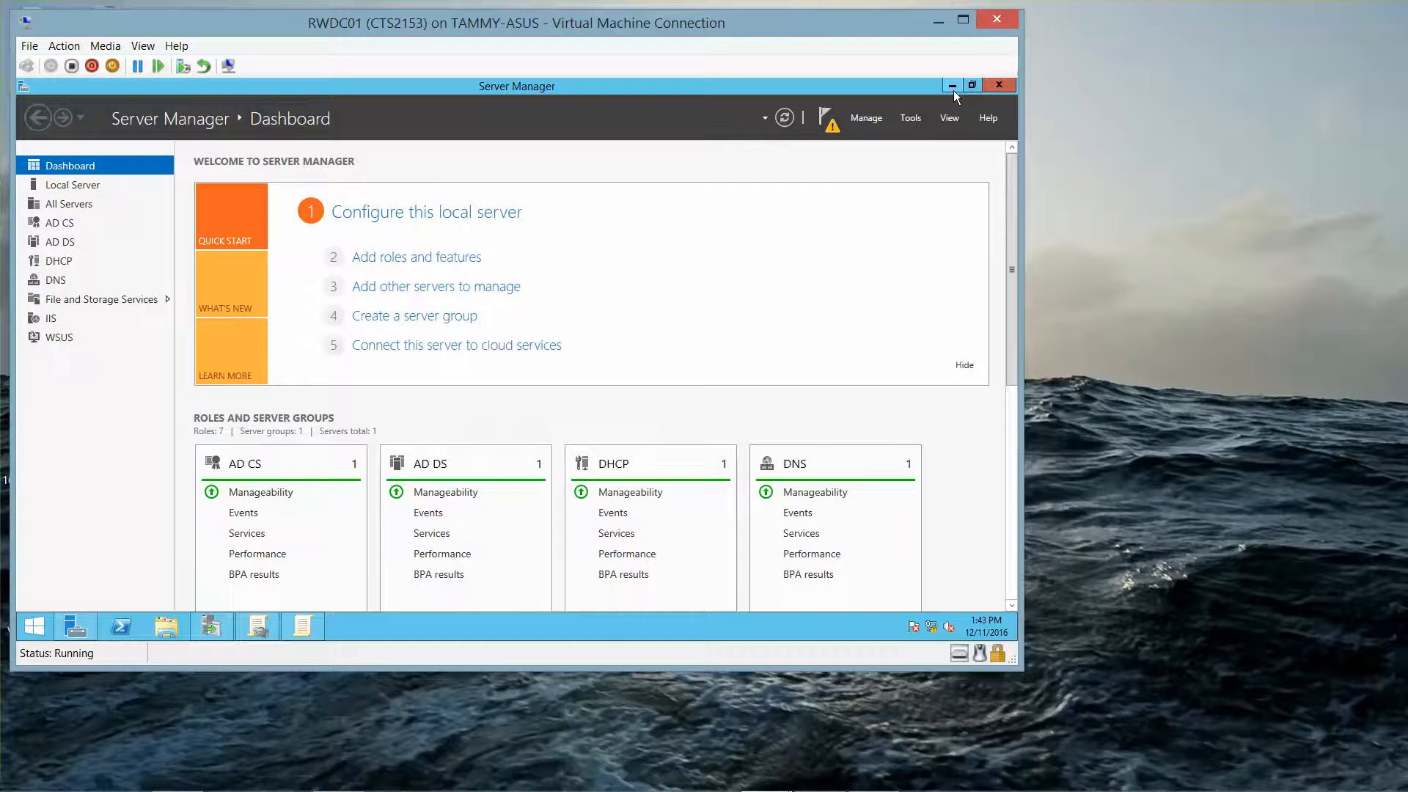
click(952, 85)
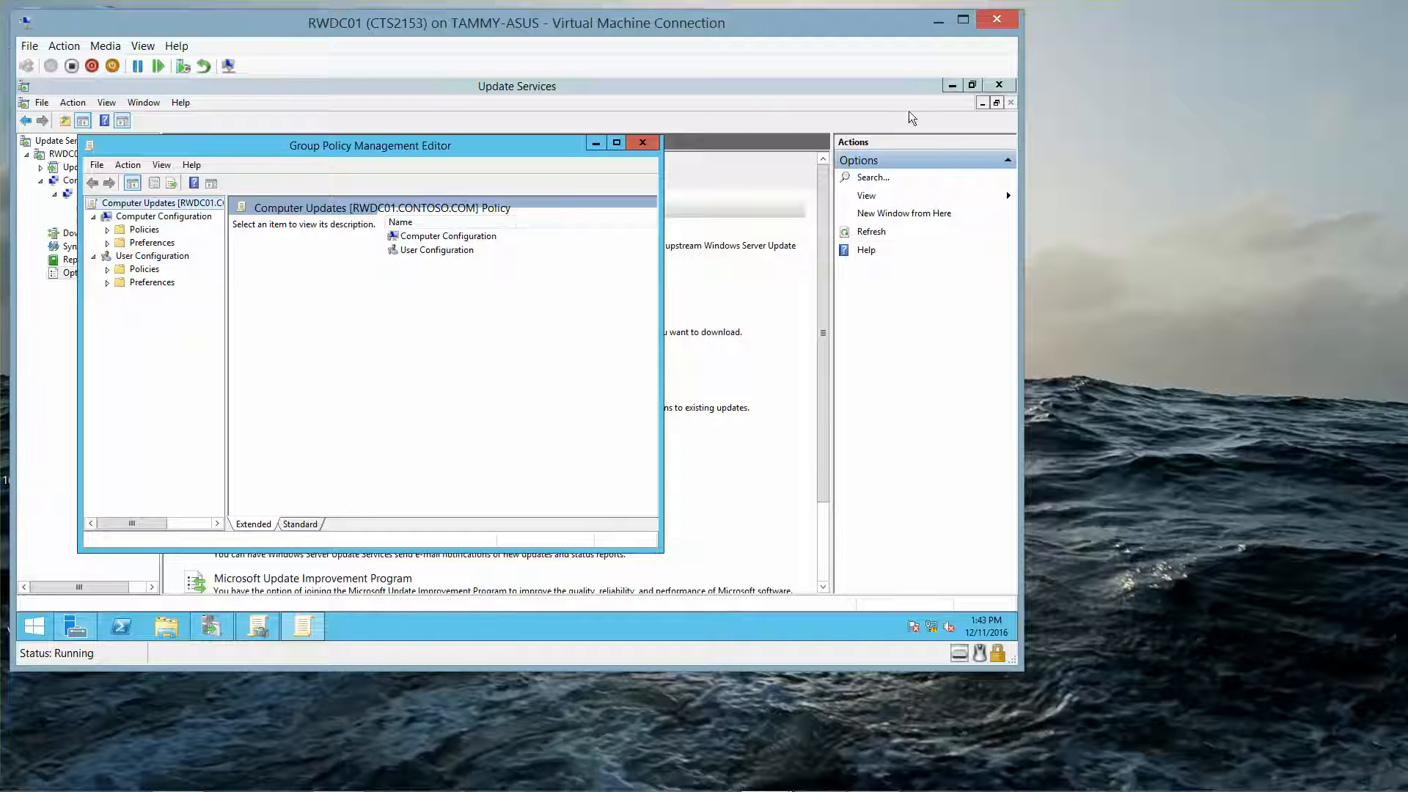
click(952, 85)
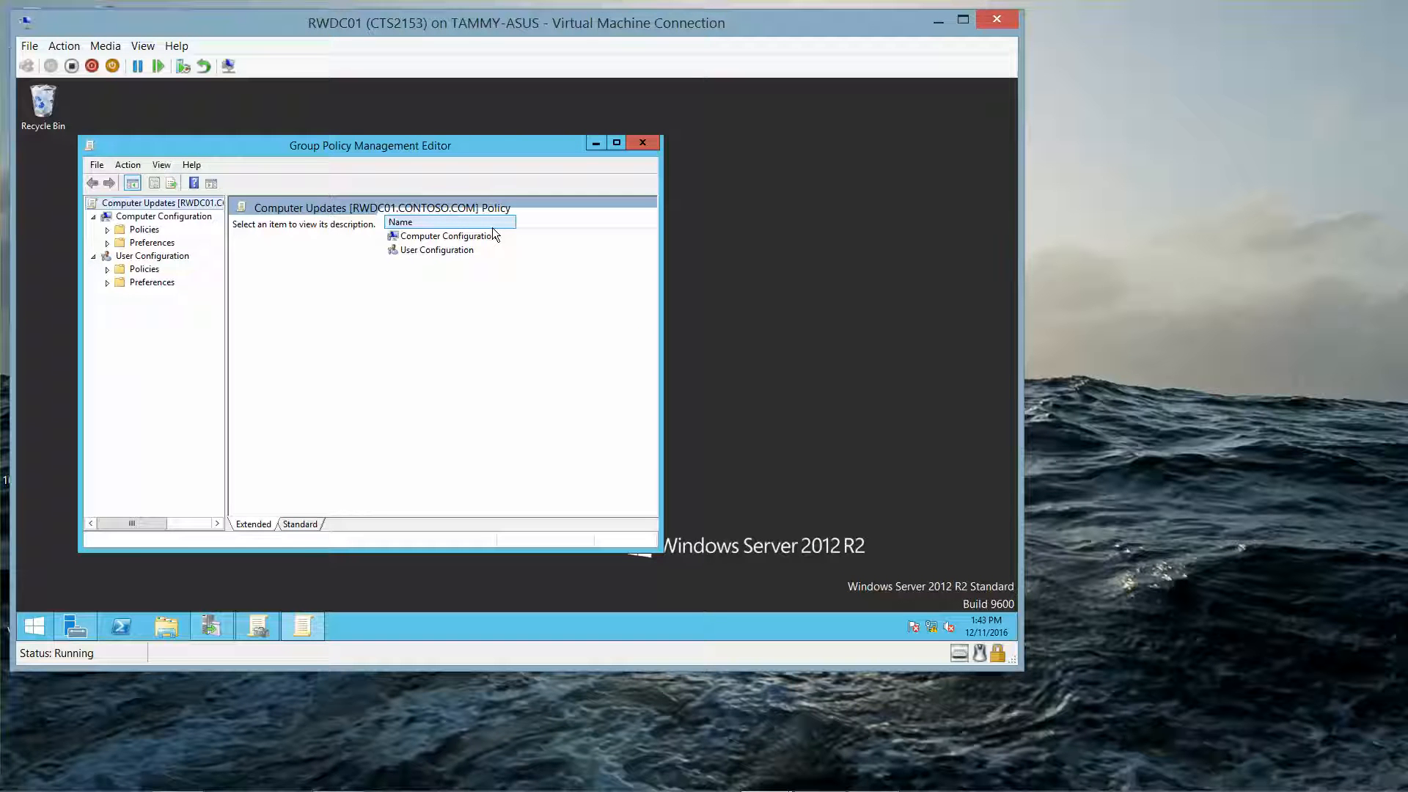
click(616, 144)
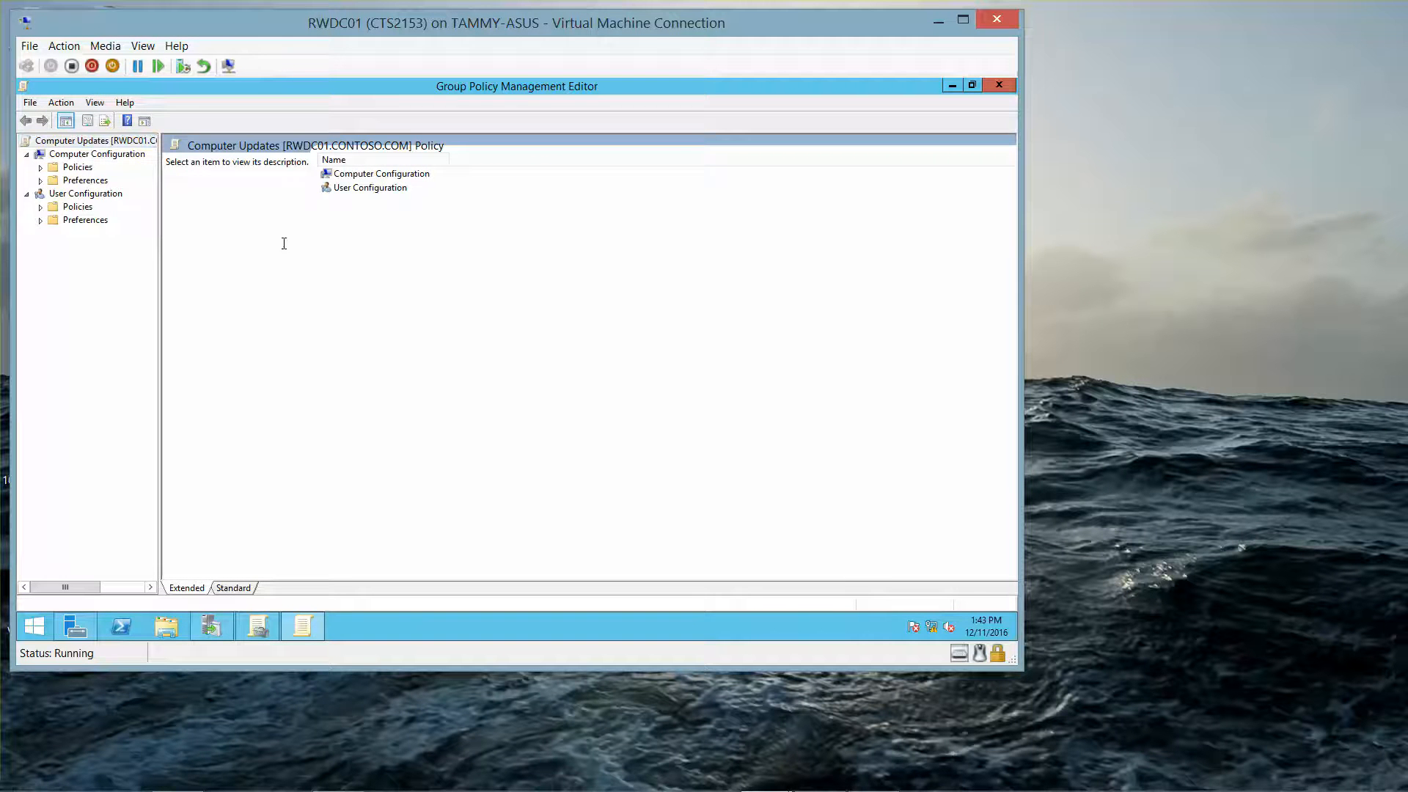
drag(158, 251, 293, 260)
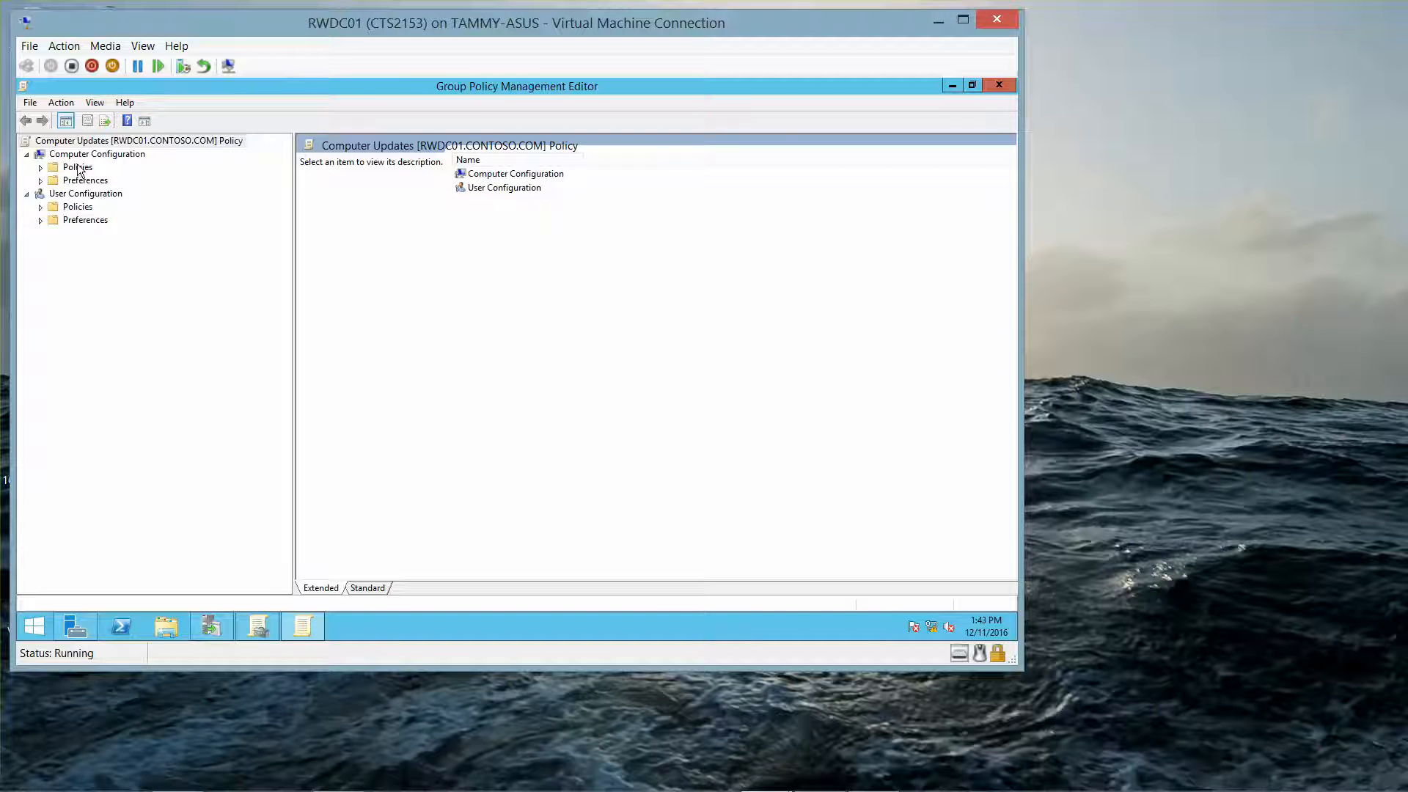
Step: Open the Windows Update settings under Computer Configuration > Policies > Administrative Templates > Windows Components
click(41, 167)
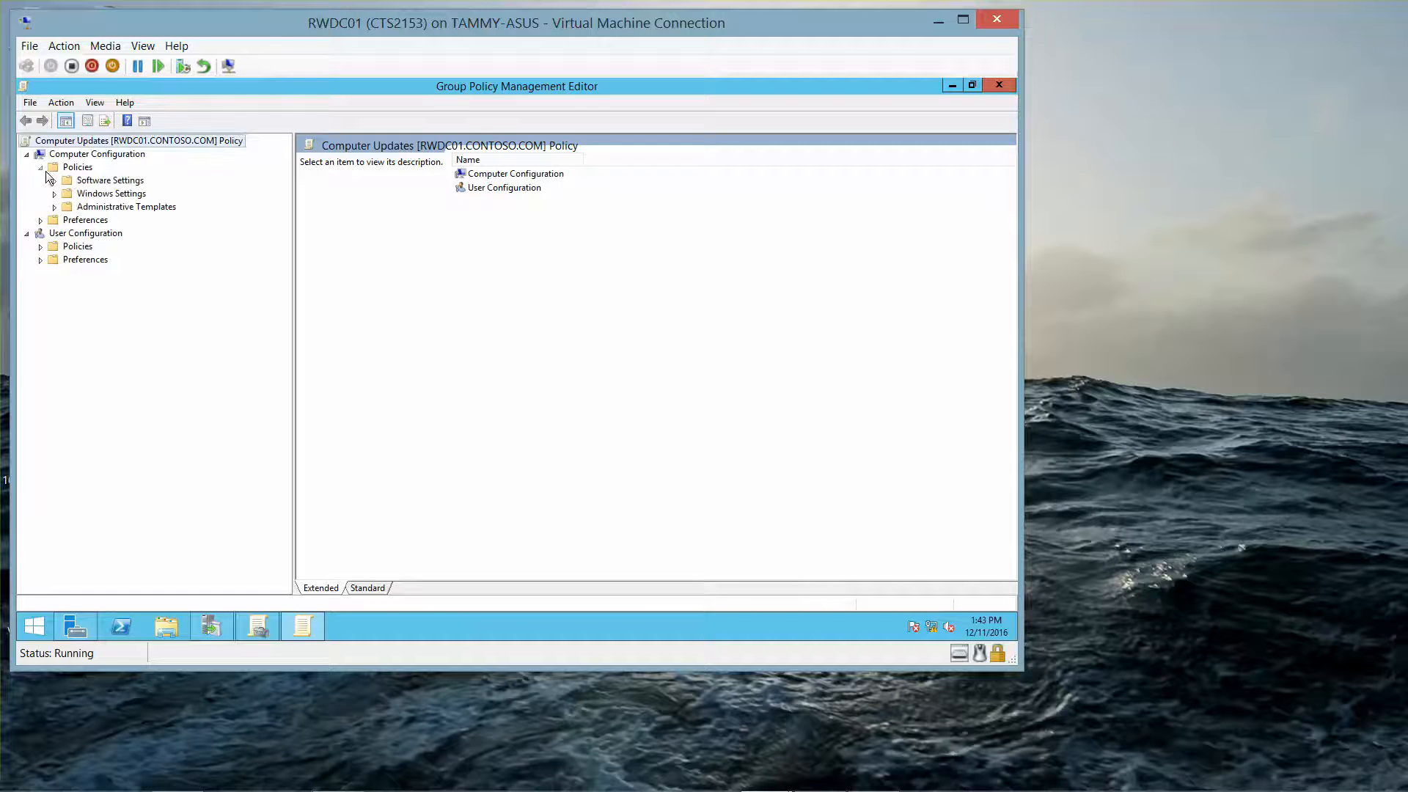
click(88, 172)
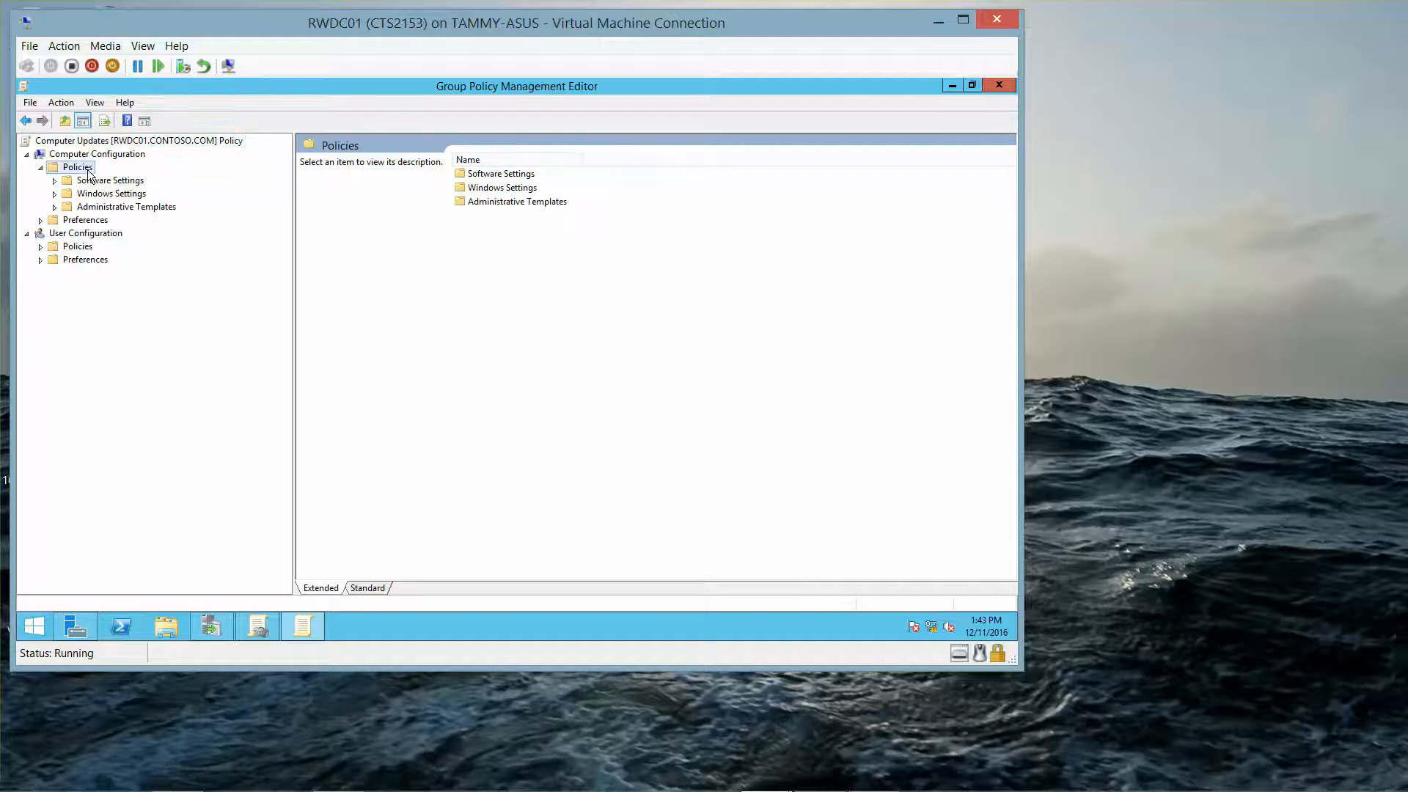
click(100, 218)
click(97, 207)
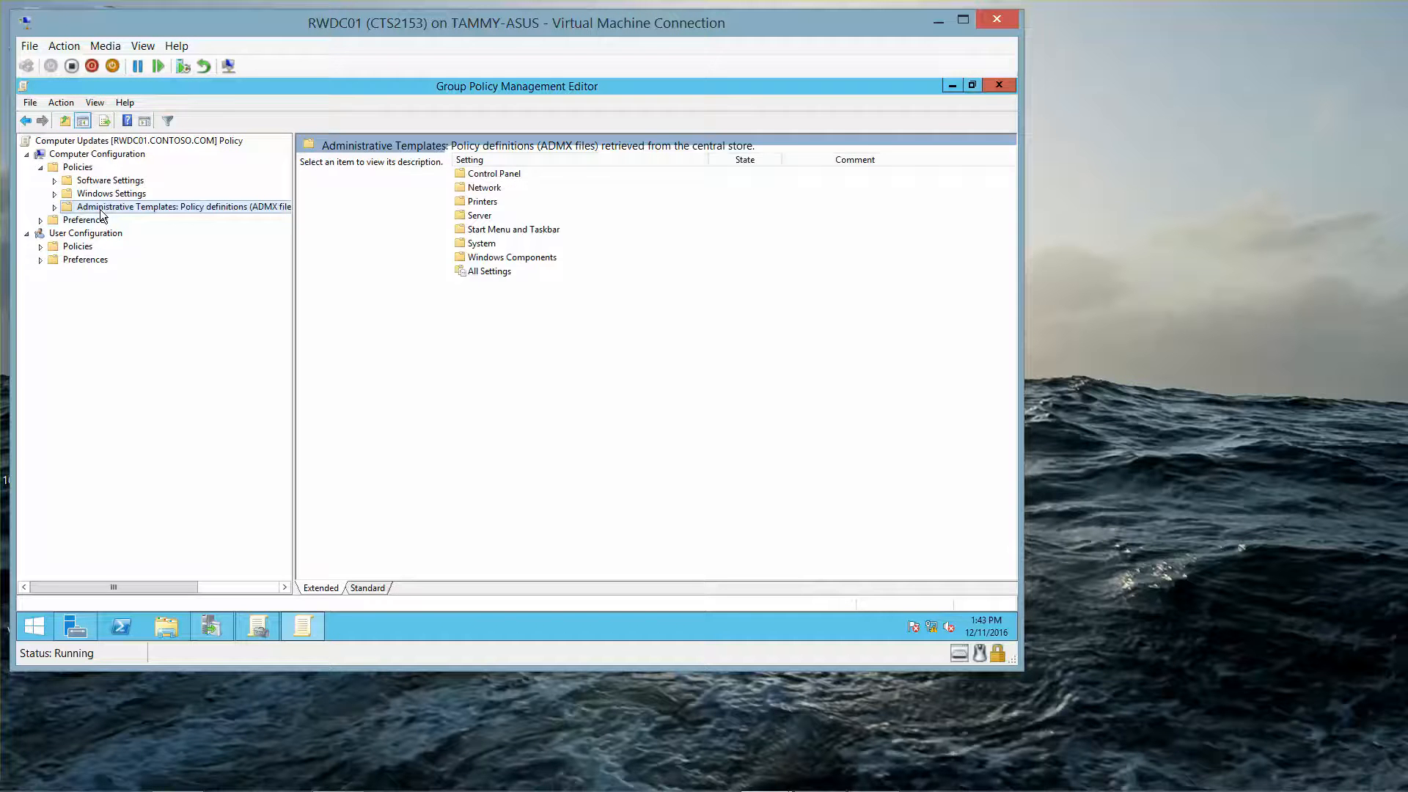
click(54, 207)
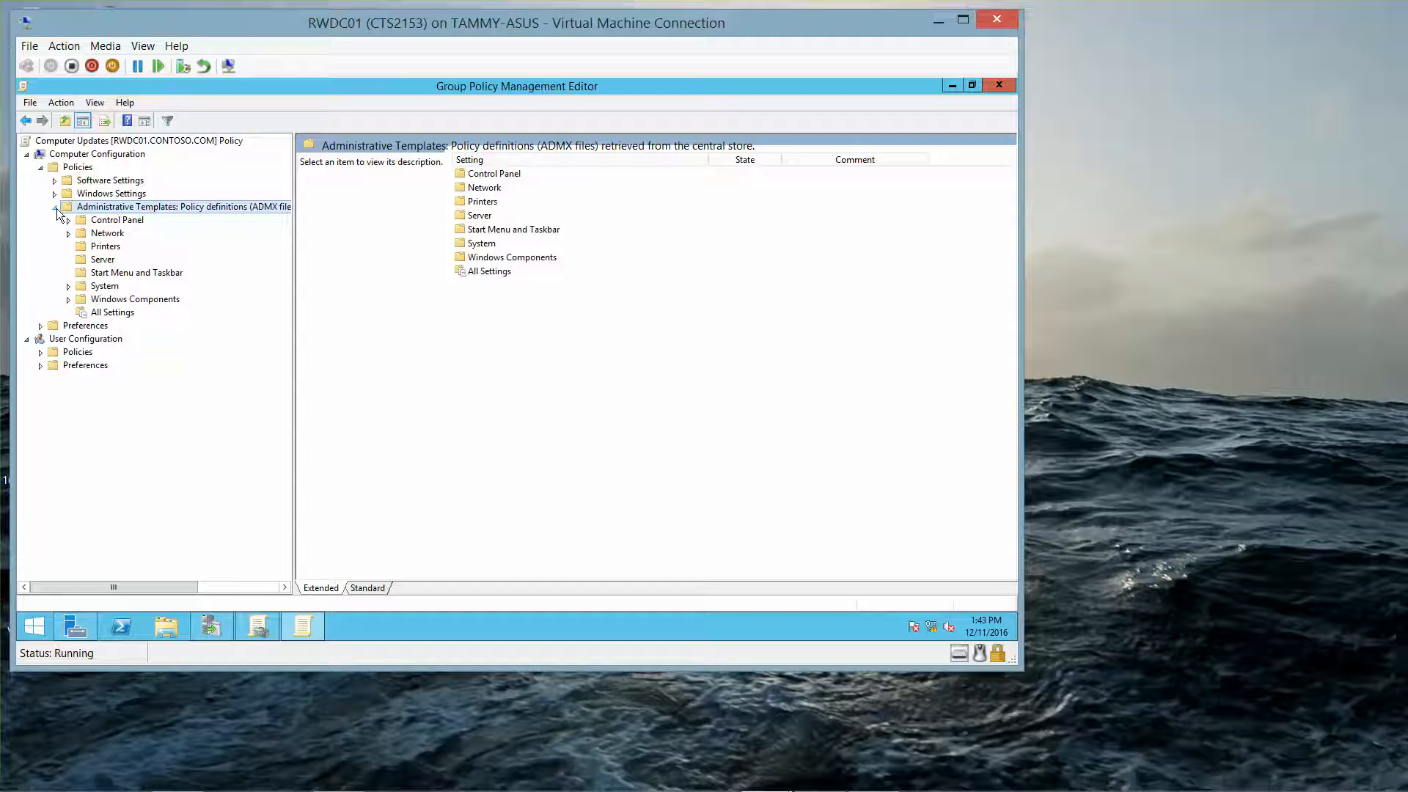
click(111, 301)
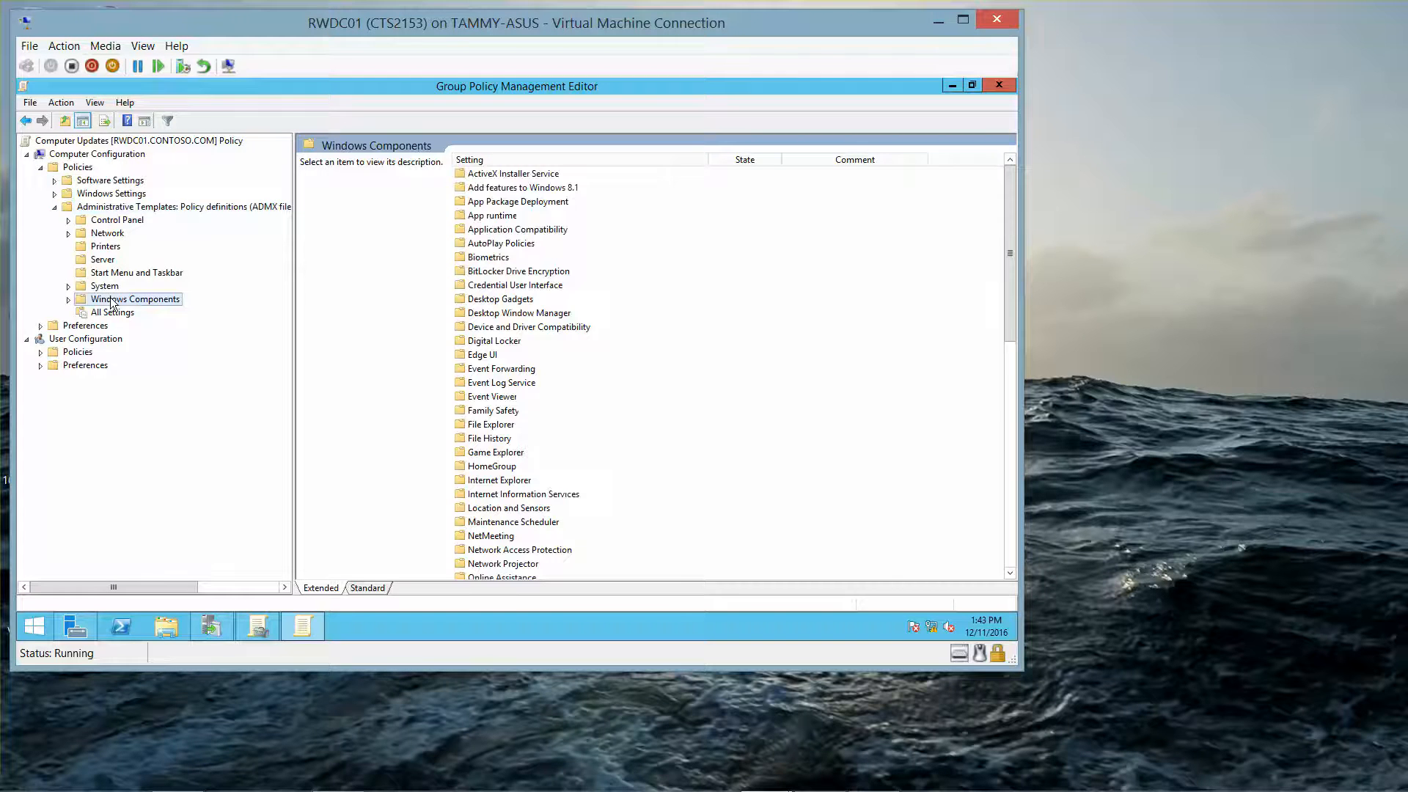
click(69, 300)
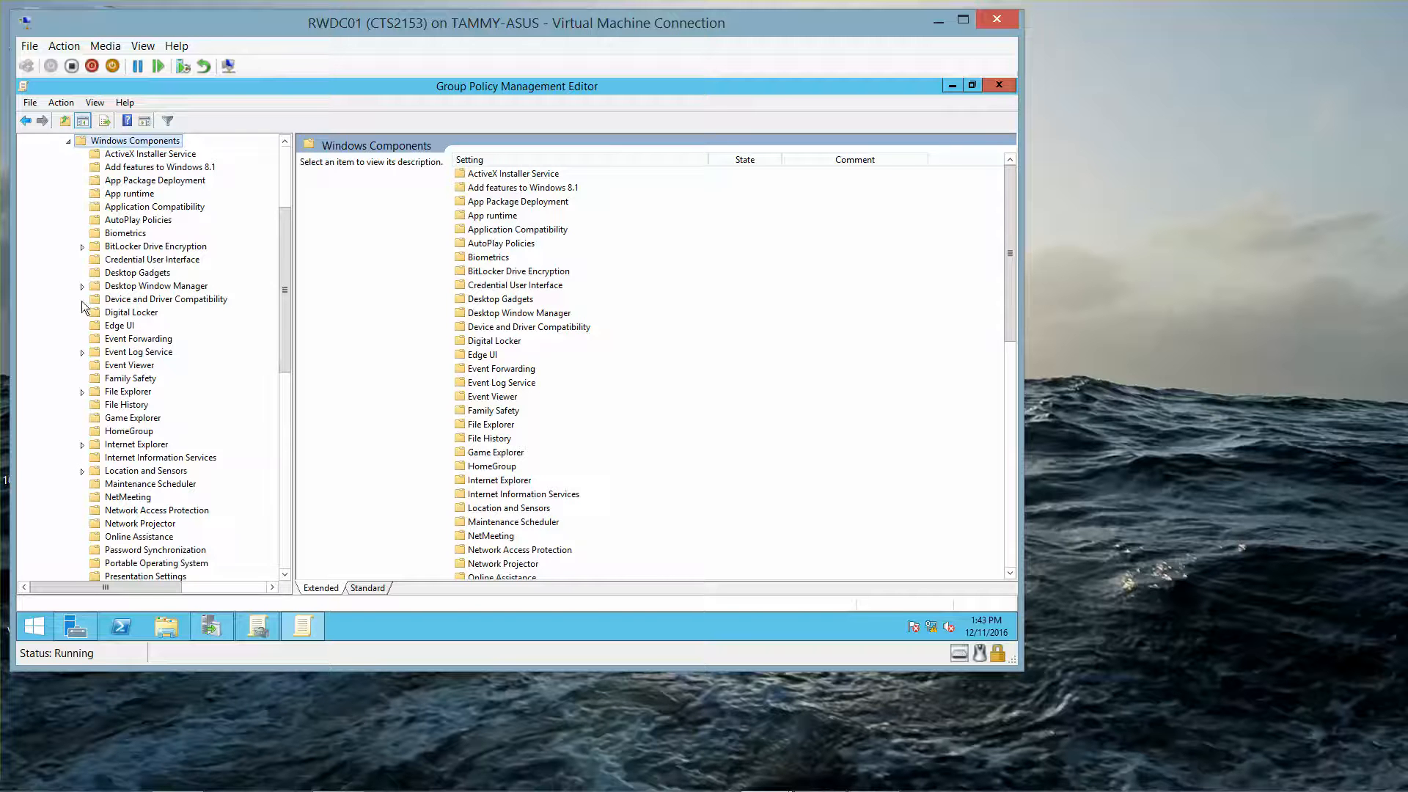
drag(286, 350, 281, 523)
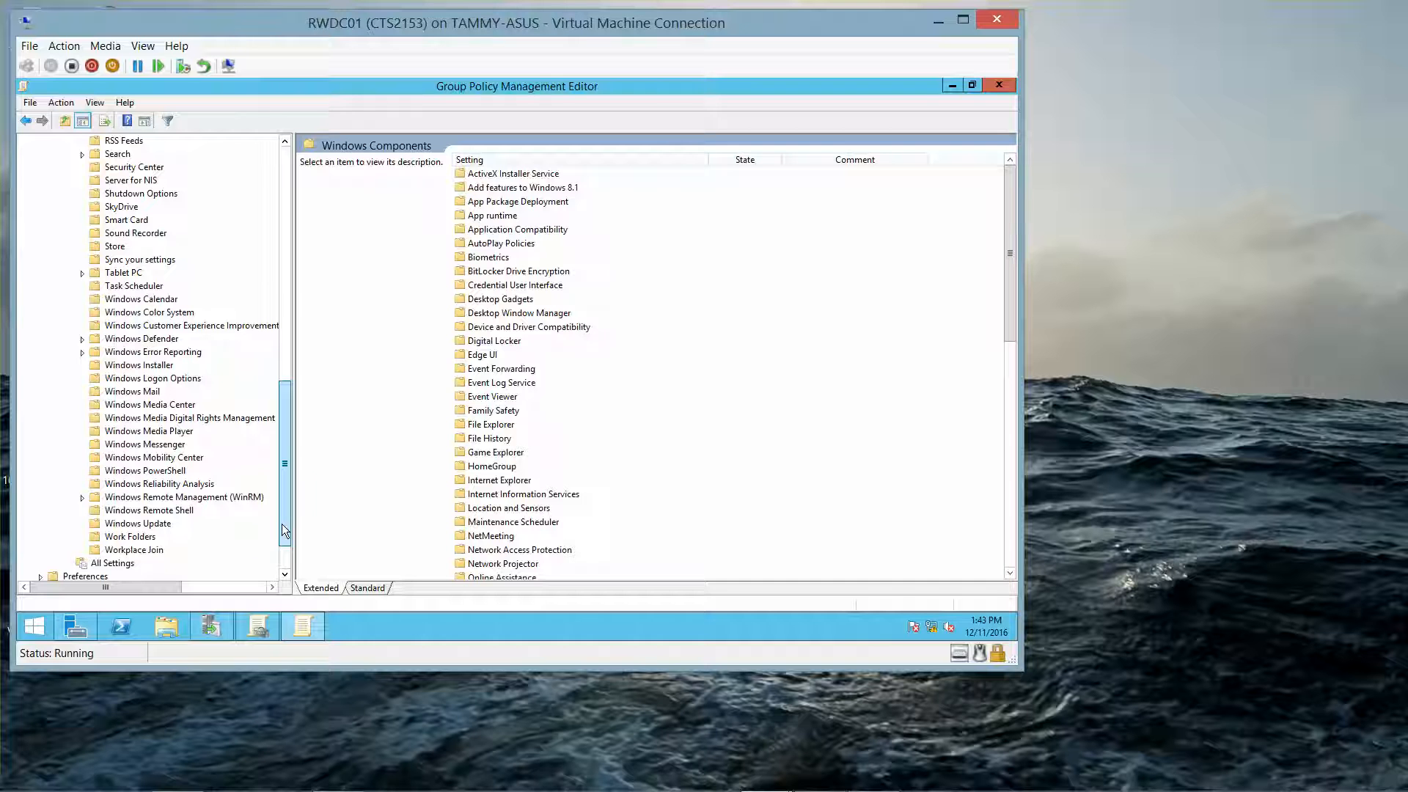
click(138, 523)
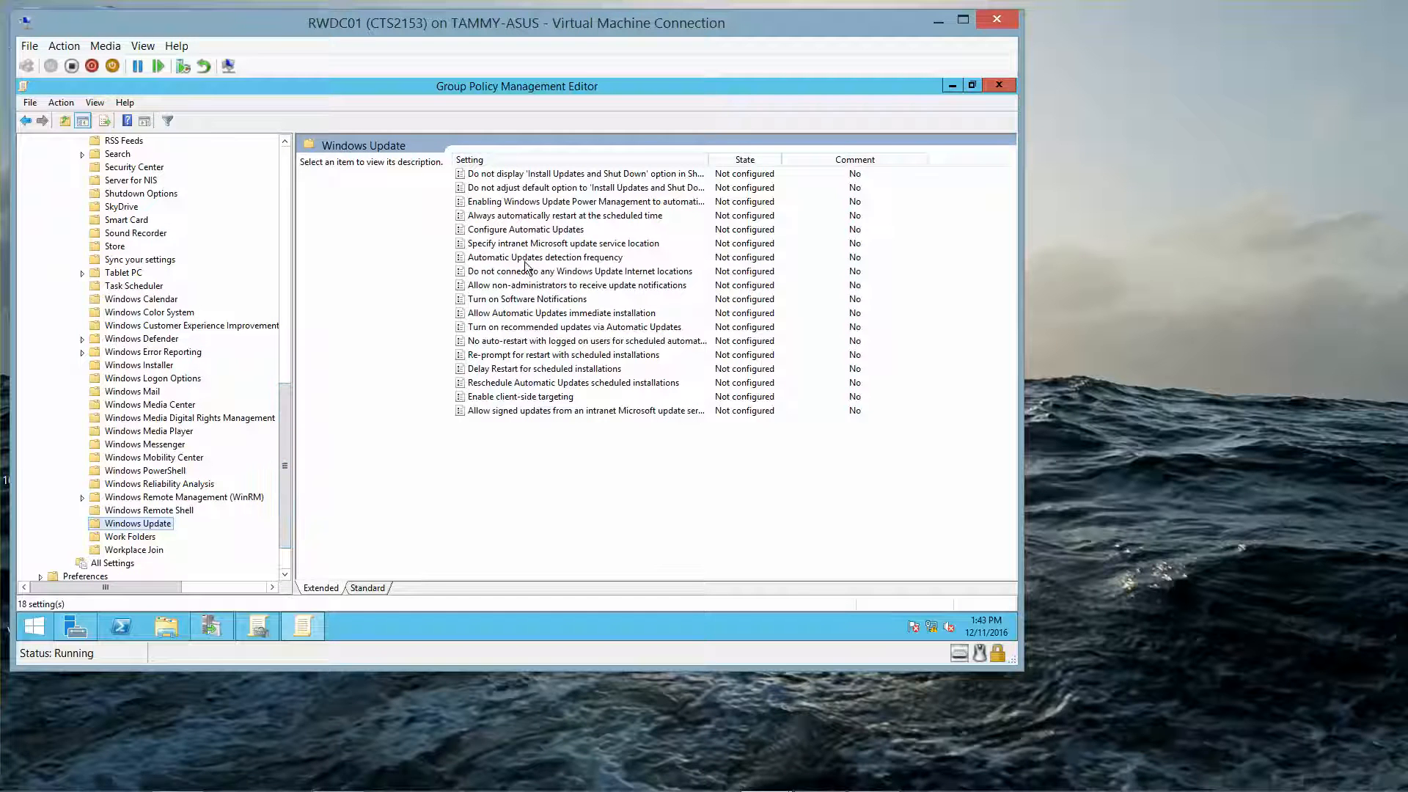
click(561, 247)
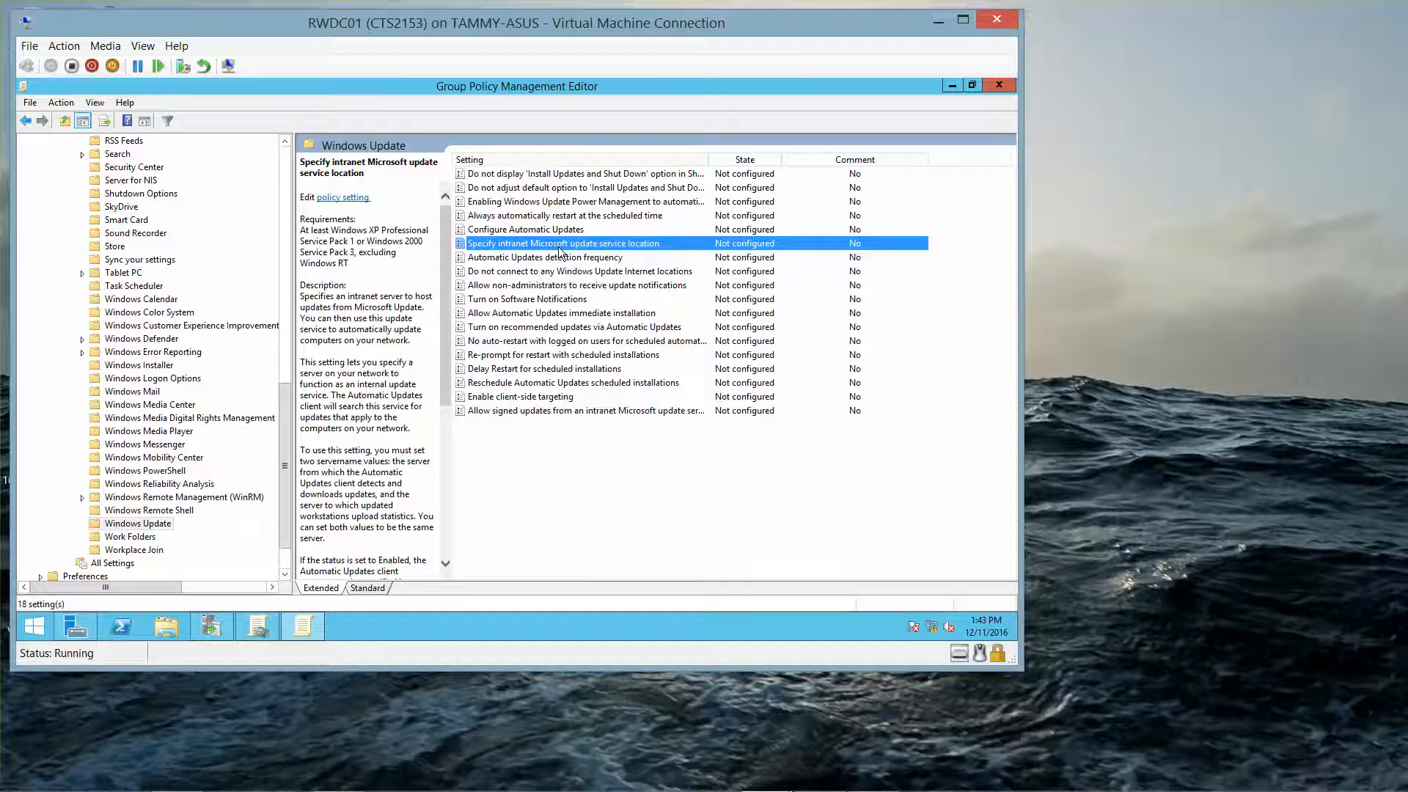
double_click(561, 247)
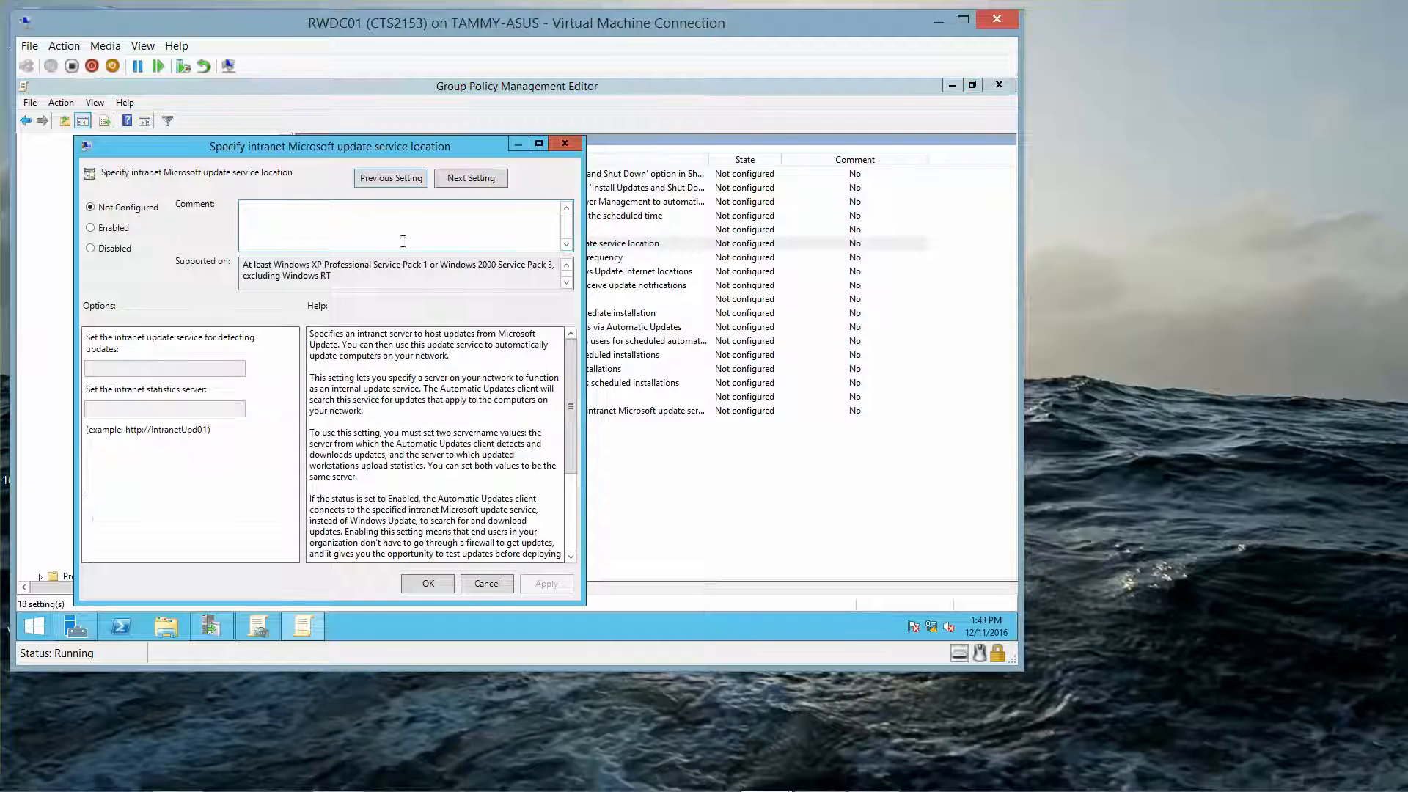
click(107, 231)
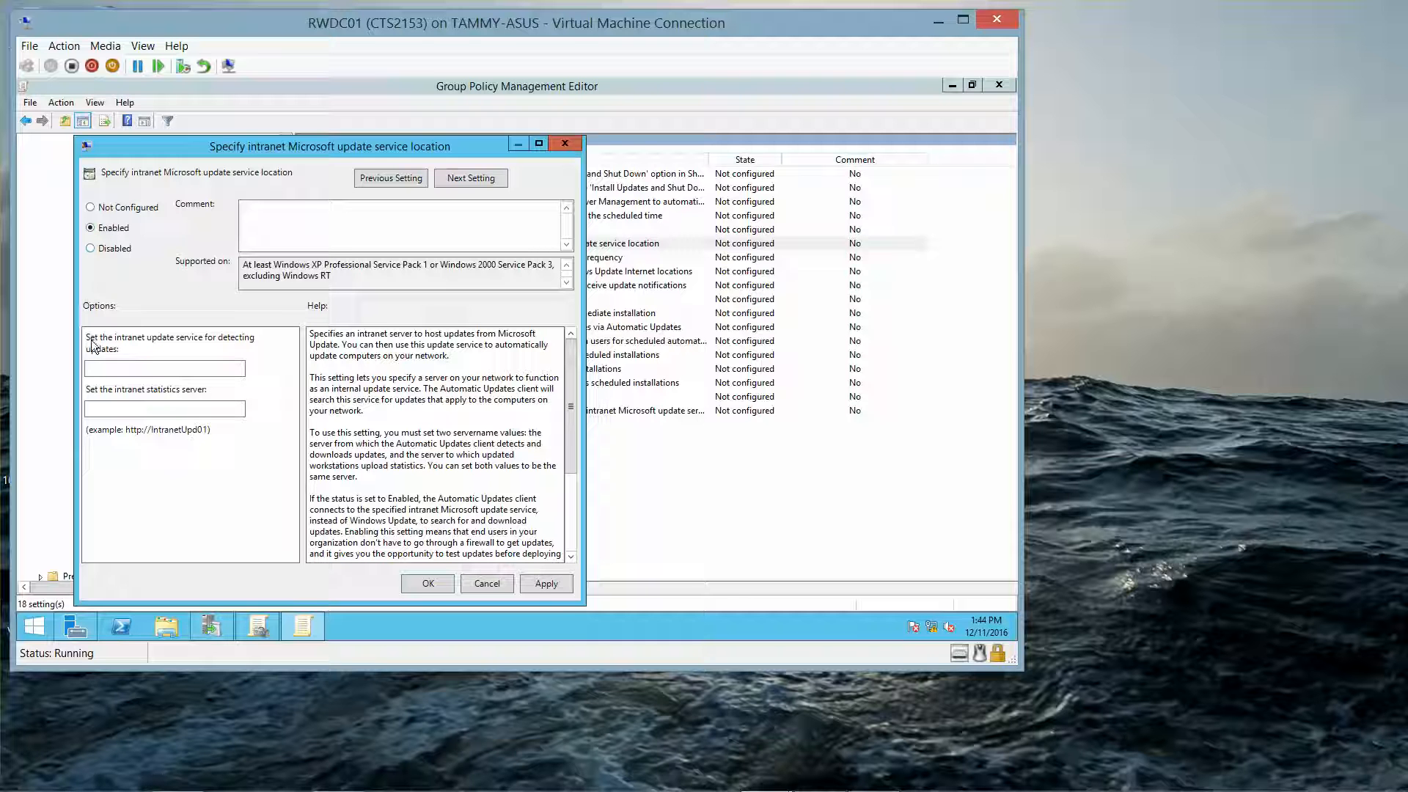
click(134, 371)
text(HTTP://RWDC)
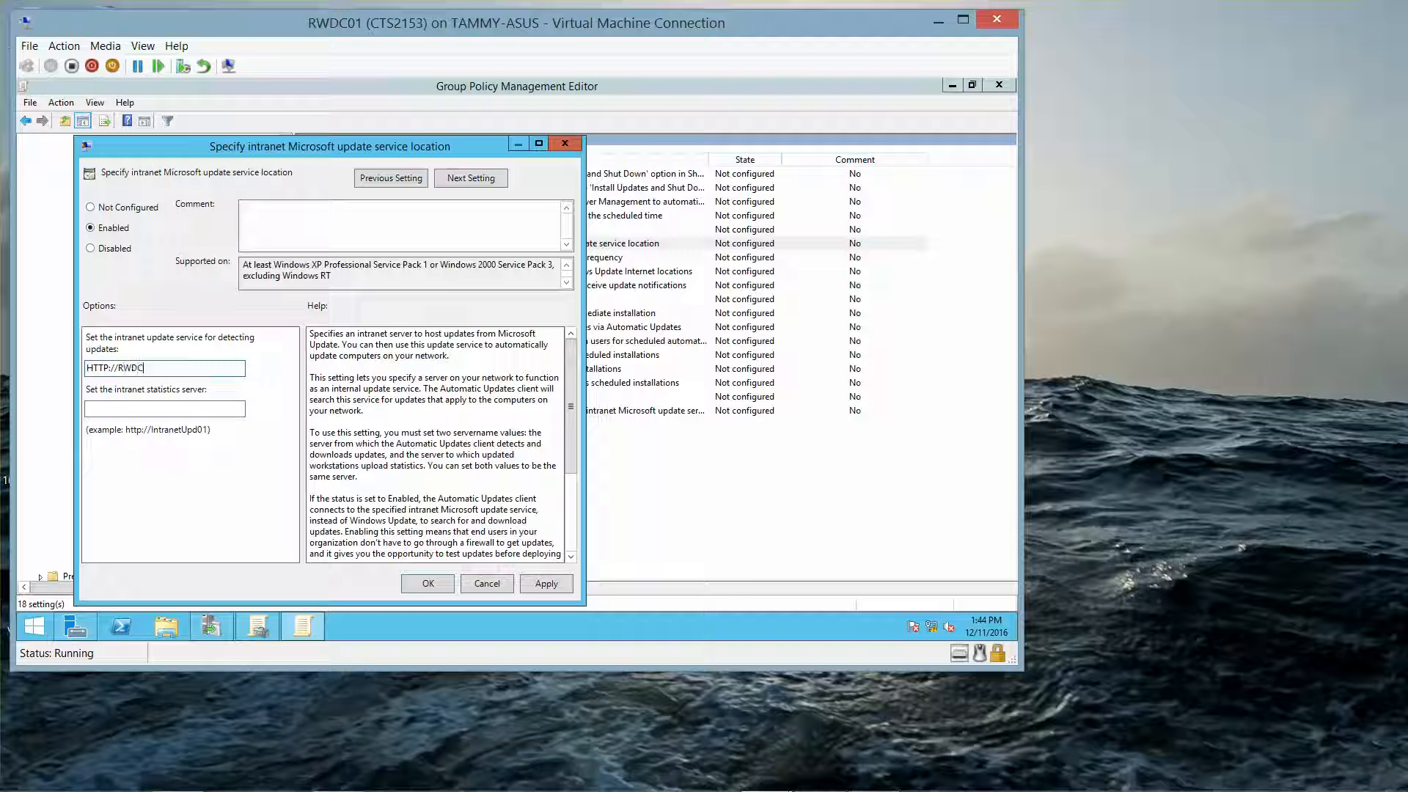
key(BackSpace)
key(BackSpace)
text(DC01:8053)
drag(206, 366, 79, 367)
key(ctrl+c)
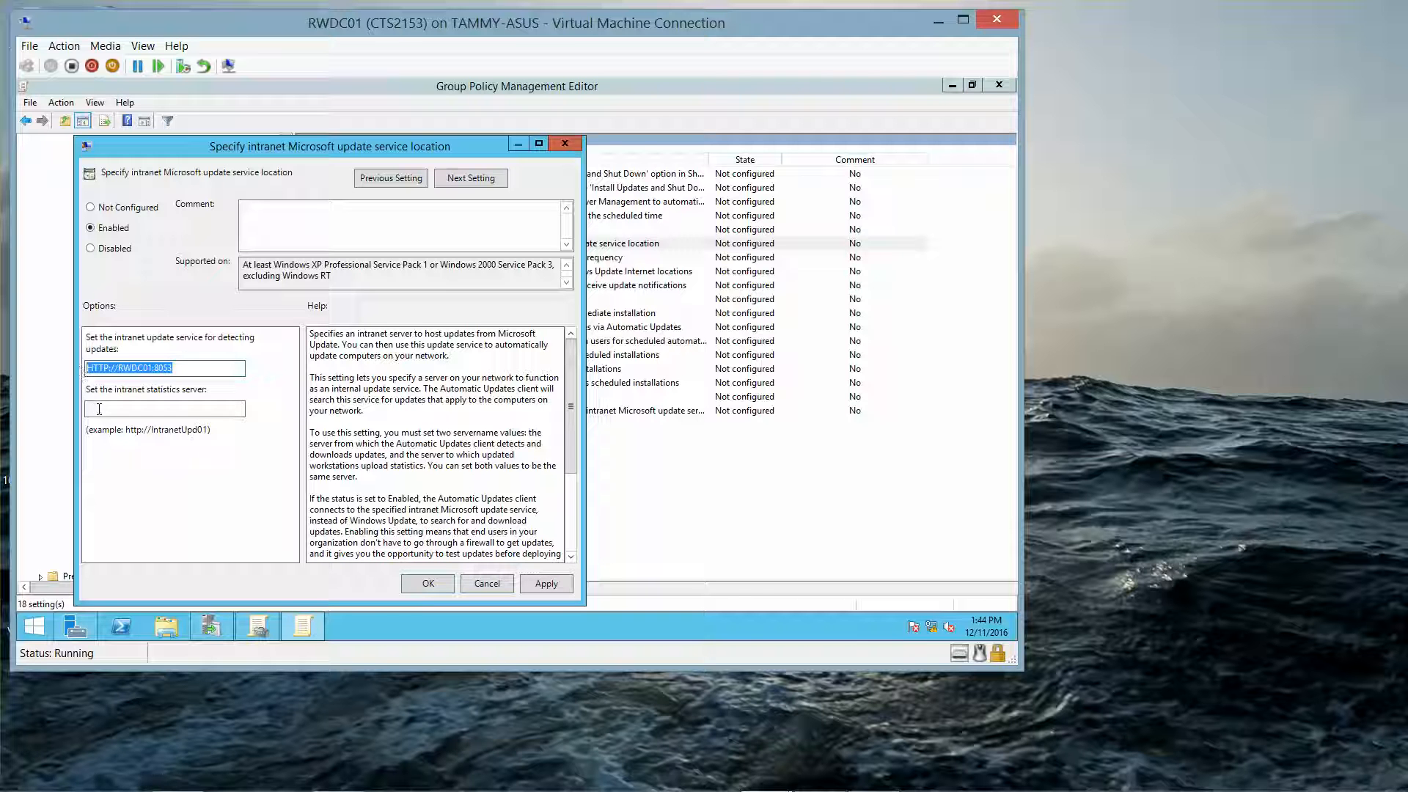
click(99, 409)
key(ctrl+v)
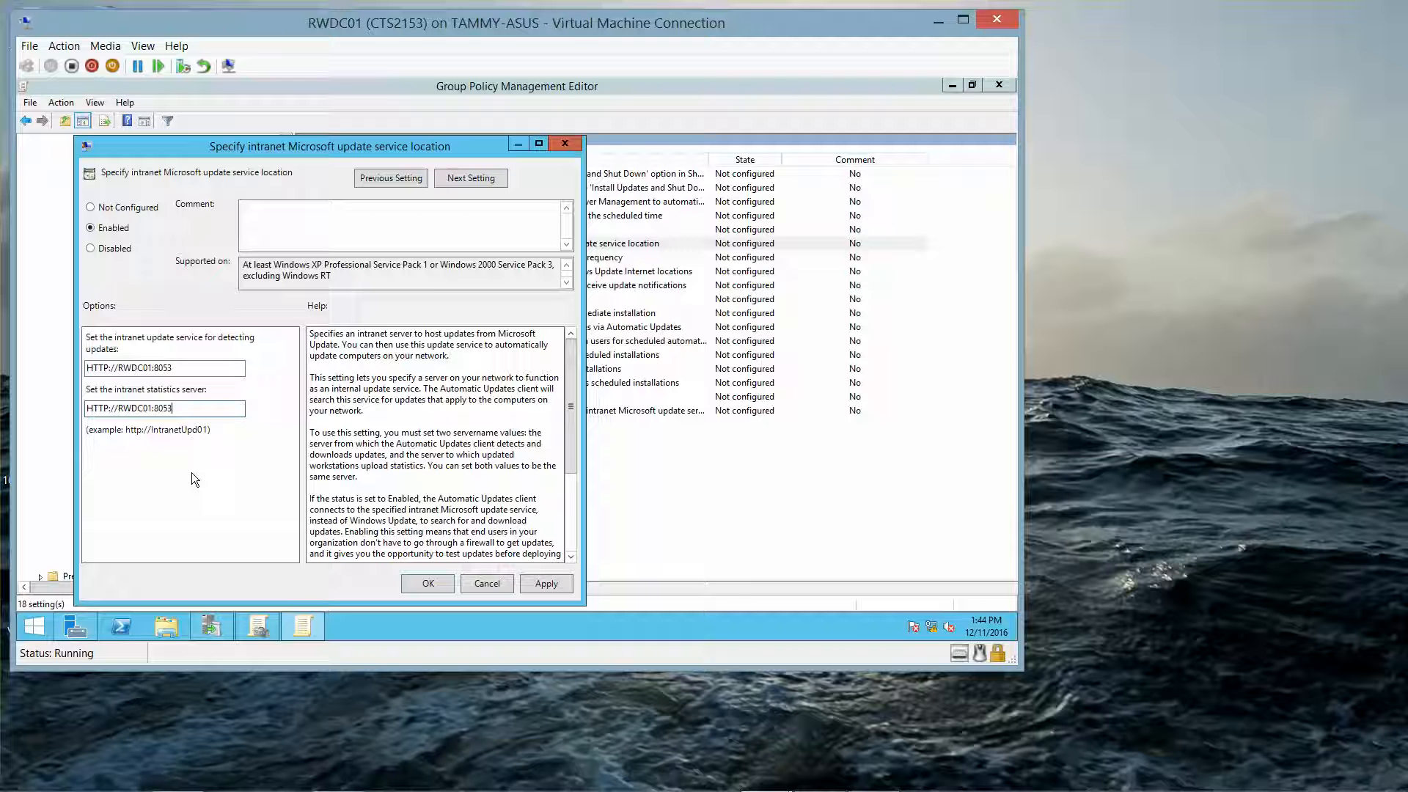
click(431, 586)
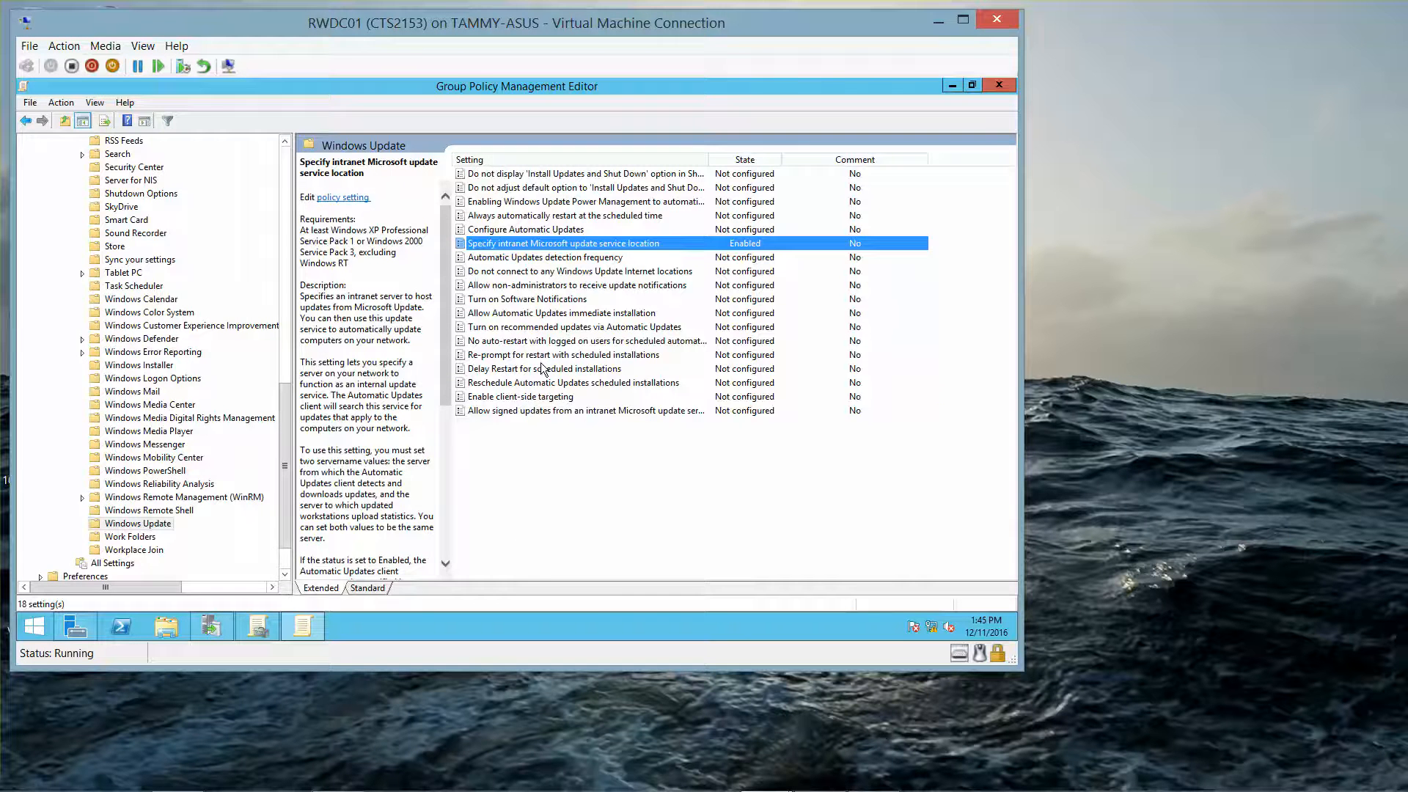
Step: Enable the client-side targeting policy with Group1 as the target group name and save it
double_click(527, 397)
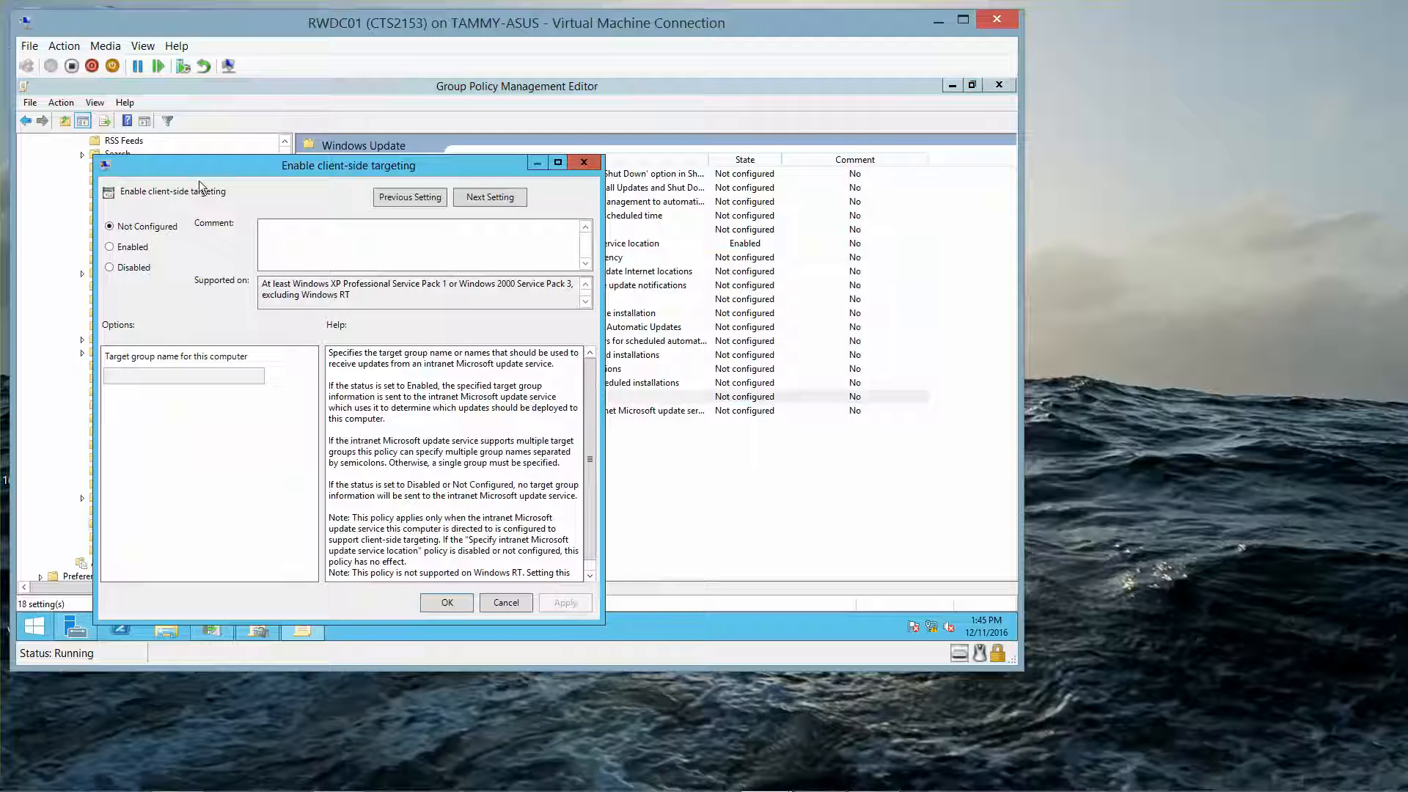
click(131, 253)
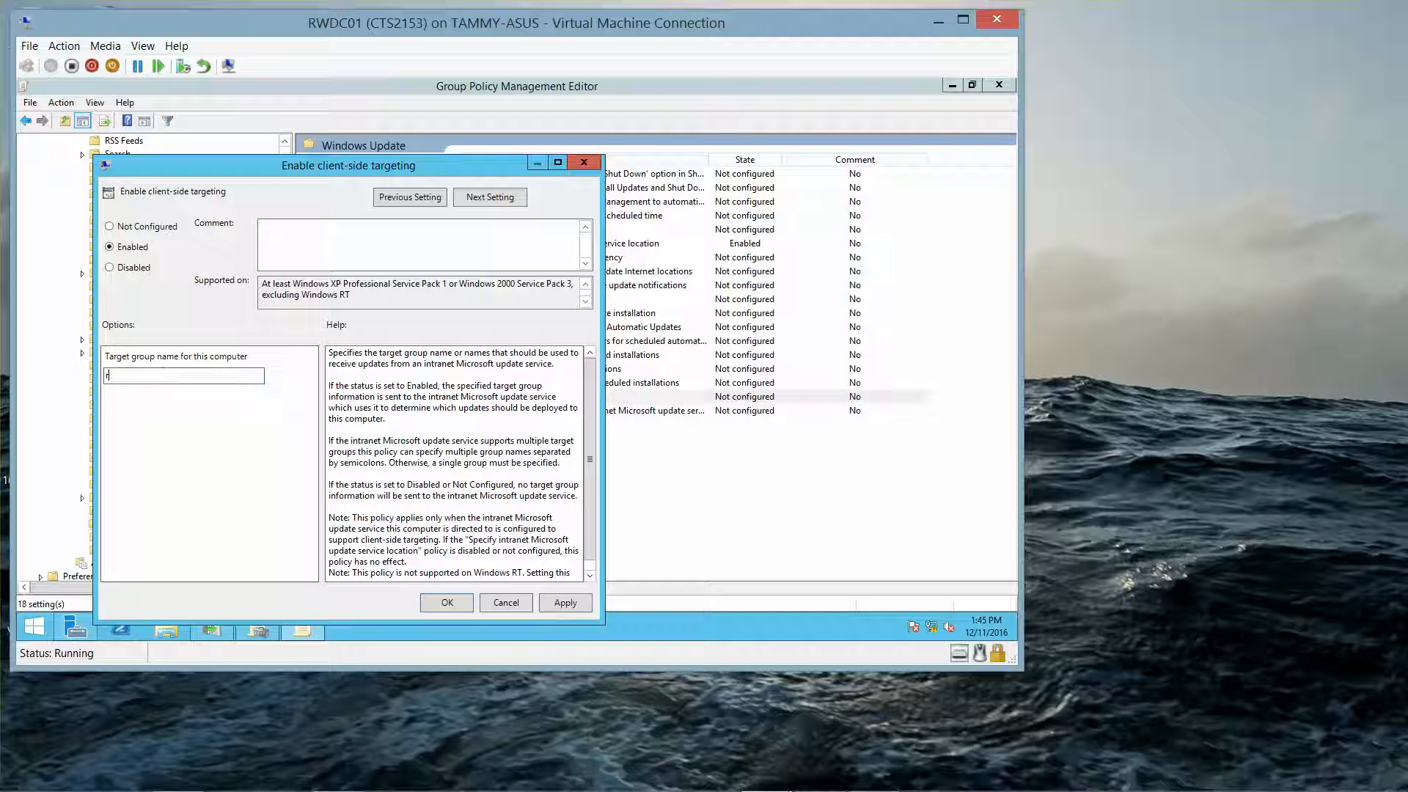
text(wse)
key(BackSpace)
key(BackSpace)
key(BackSpace)
key(BackSpace)
text(Group1)
click(446, 598)
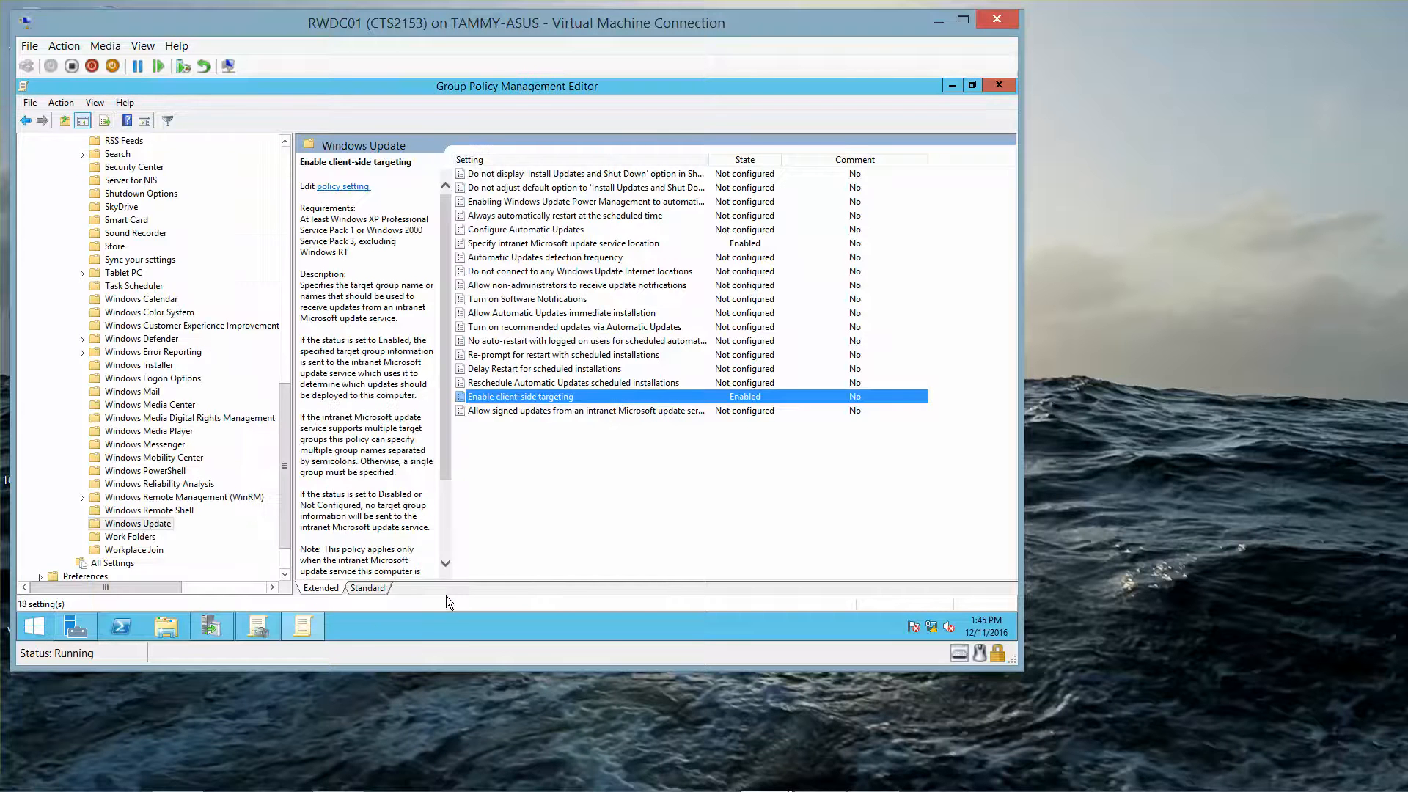